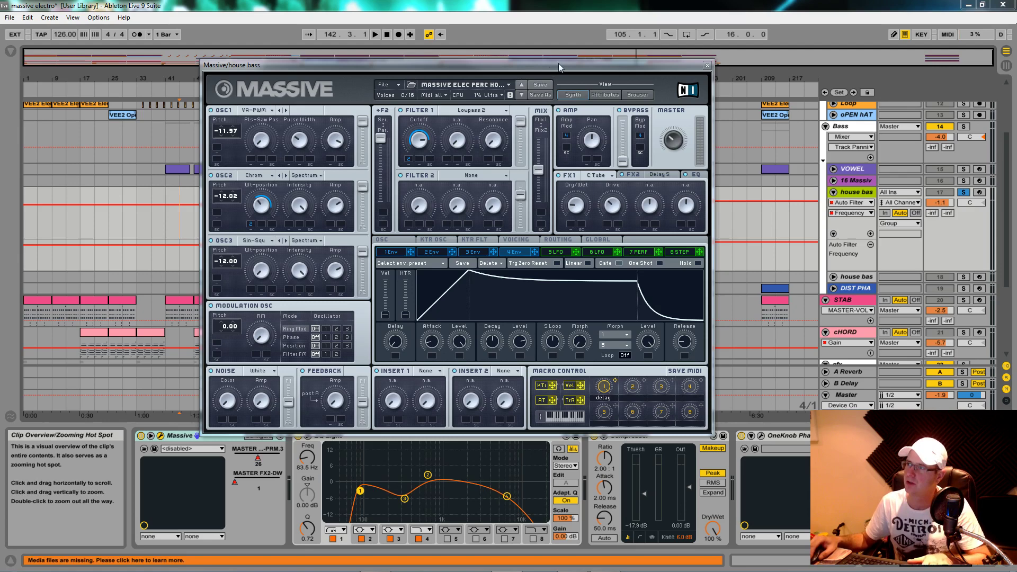
# Drag the Massive window down to uncover the arrangement view
pyautogui.moveTo(559, 67); pyautogui.dragTo(267, 243)
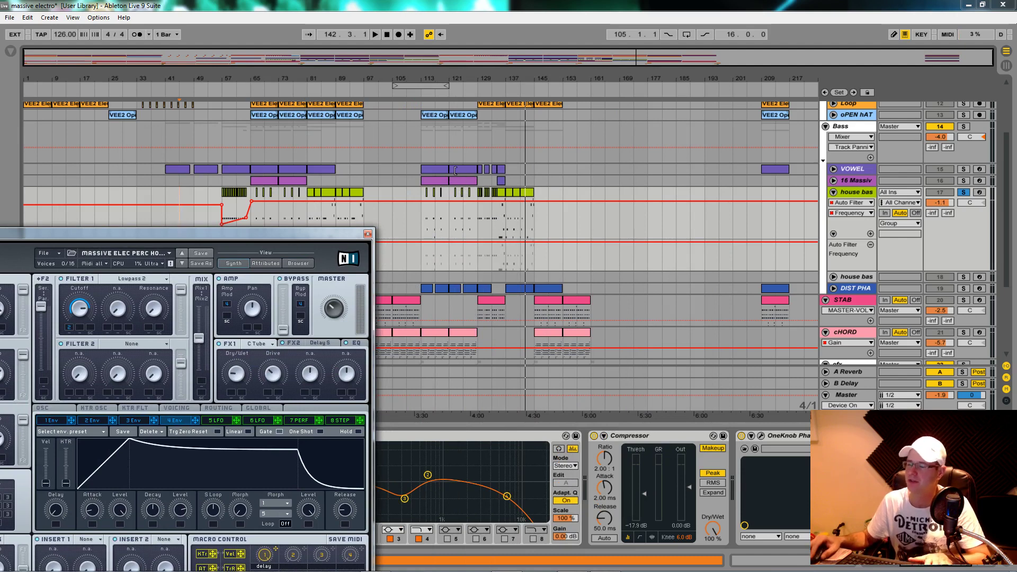
# Play the house bass from bar 137, then stop and park the Massive window at the screen top
pyautogui.click(505, 206)
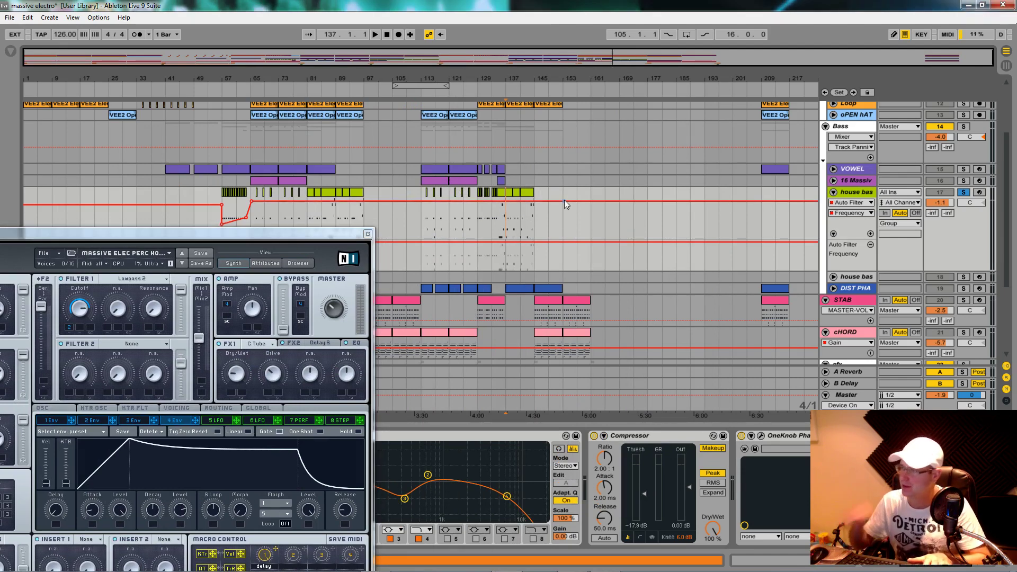
pyautogui.press('space')
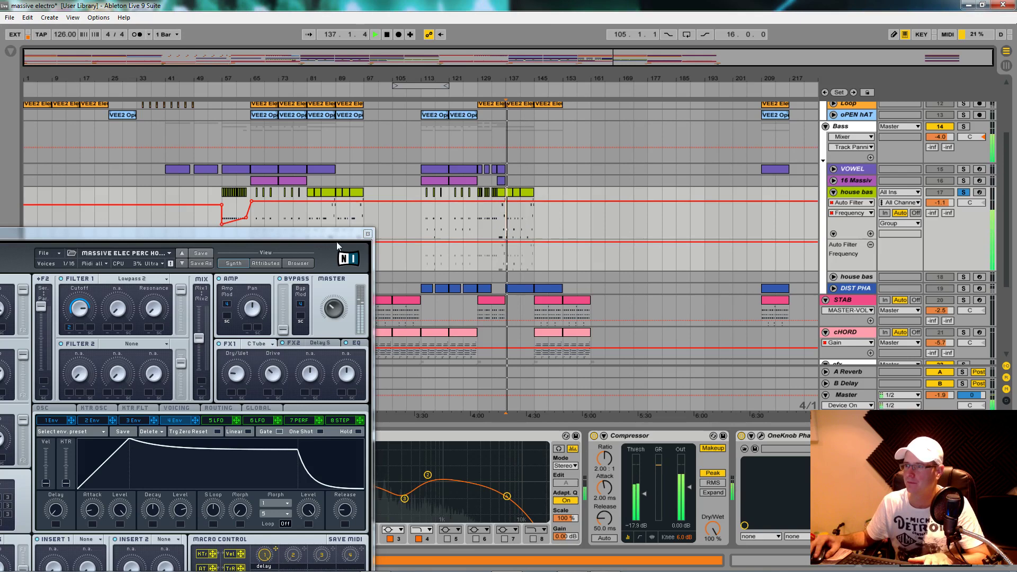
pyautogui.moveTo(350, 236); pyautogui.dragTo(465, 64)
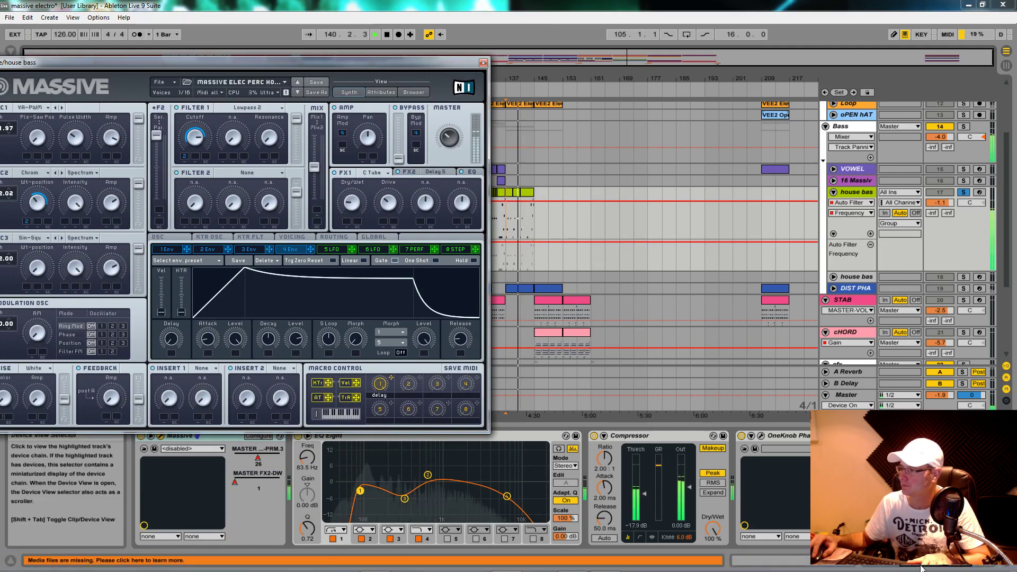
pyautogui.click(949, 566)
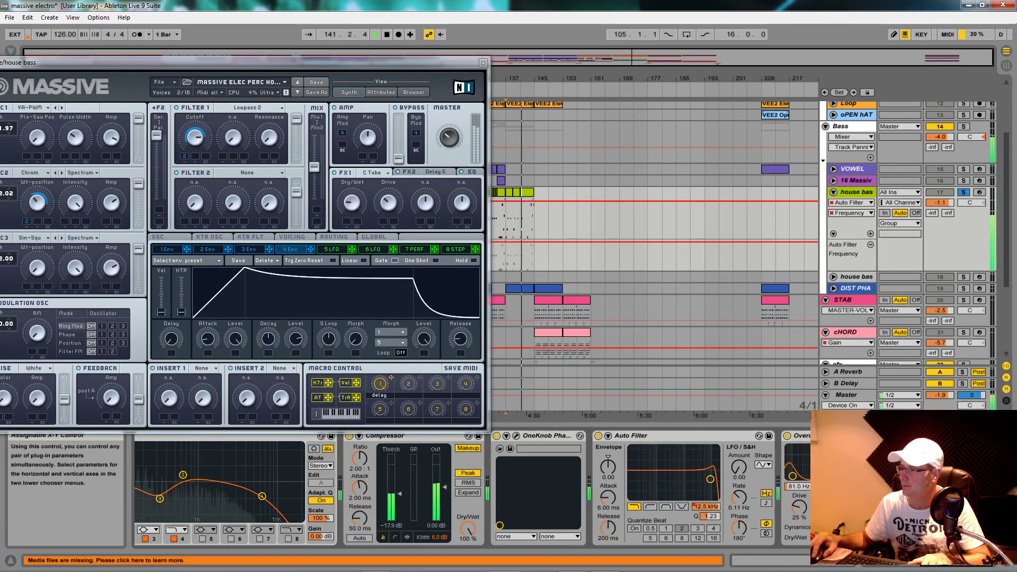
pyautogui.moveTo(446, 58); pyautogui.dragTo(637, 63)
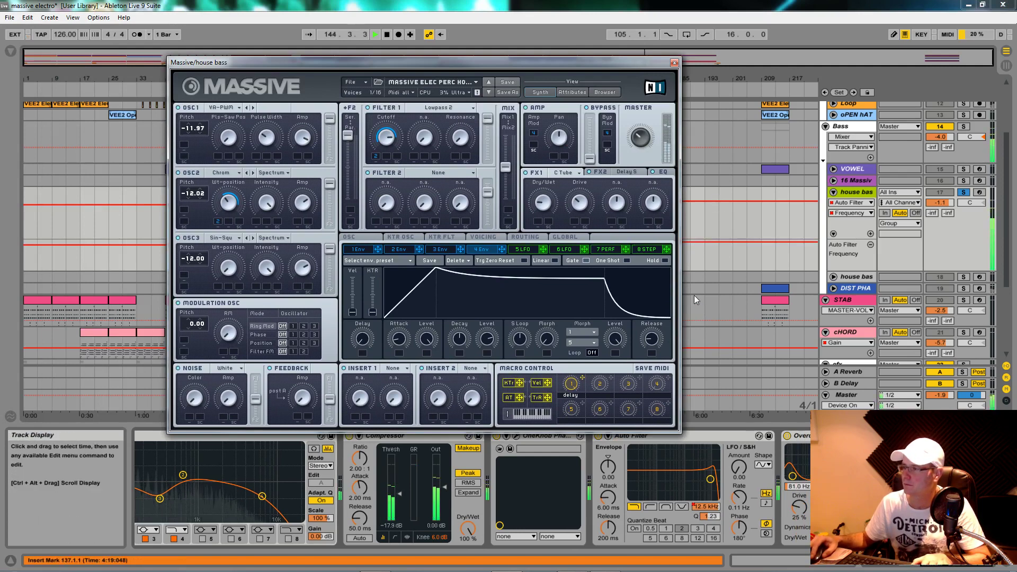
pyautogui.press('space')
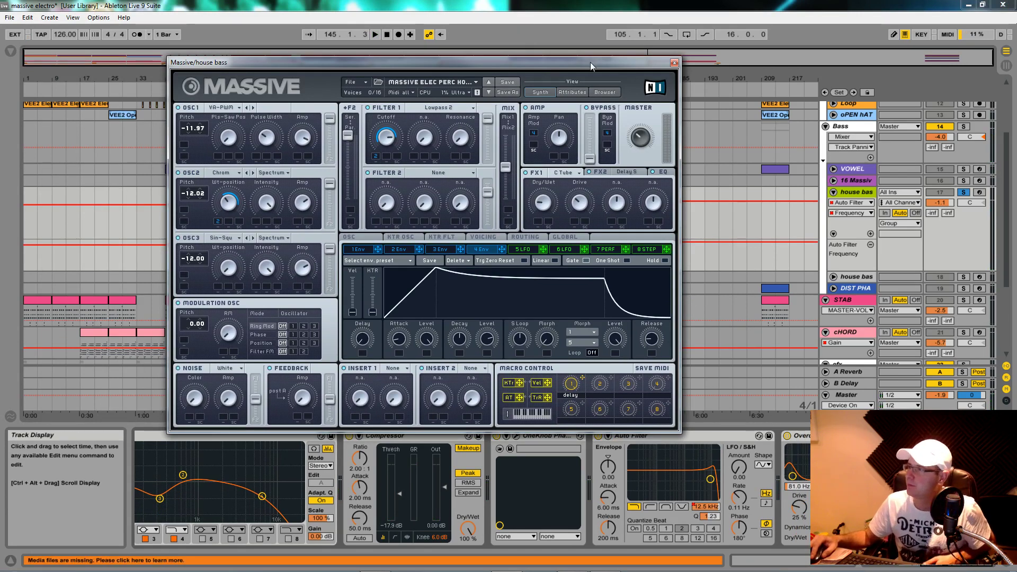
pyautogui.moveTo(591, 66); pyautogui.dragTo(591, 9)
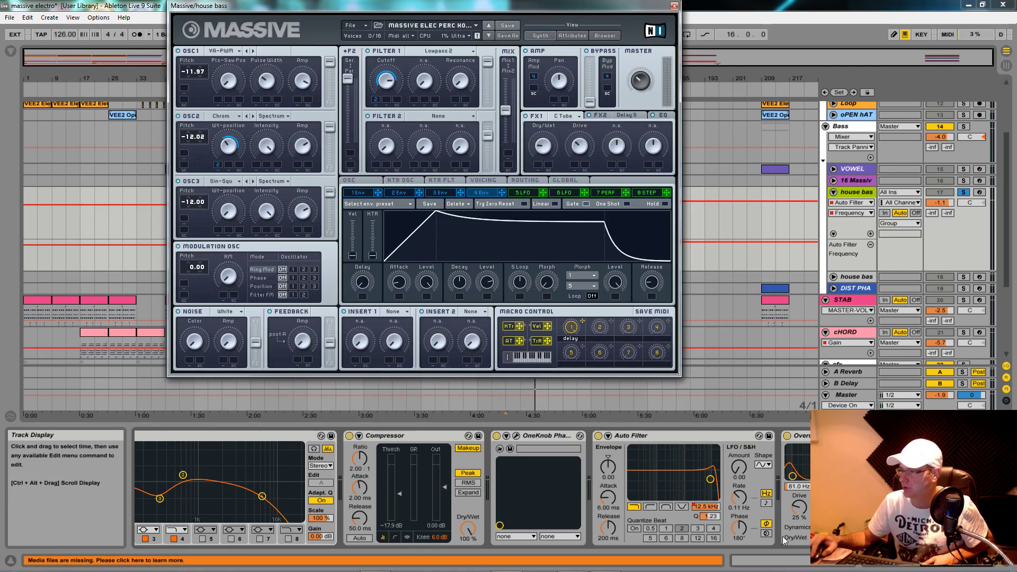
pyautogui.scroll(3, 784, 540)
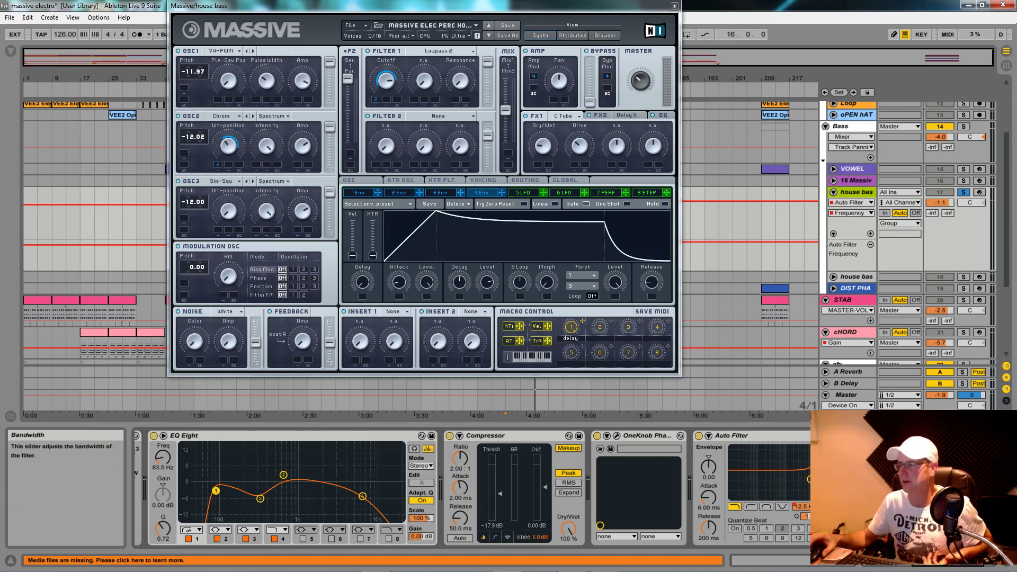
# Open and close the OneKnob Phatter window, then play the bass toggling the effect off, on, off
pyautogui.click(617, 435)
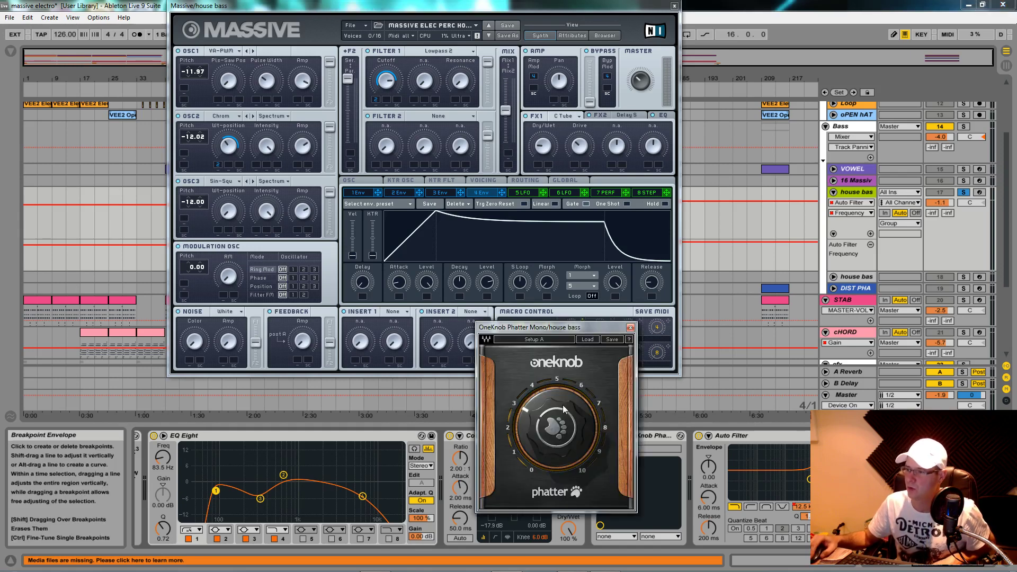
pyautogui.click(630, 328)
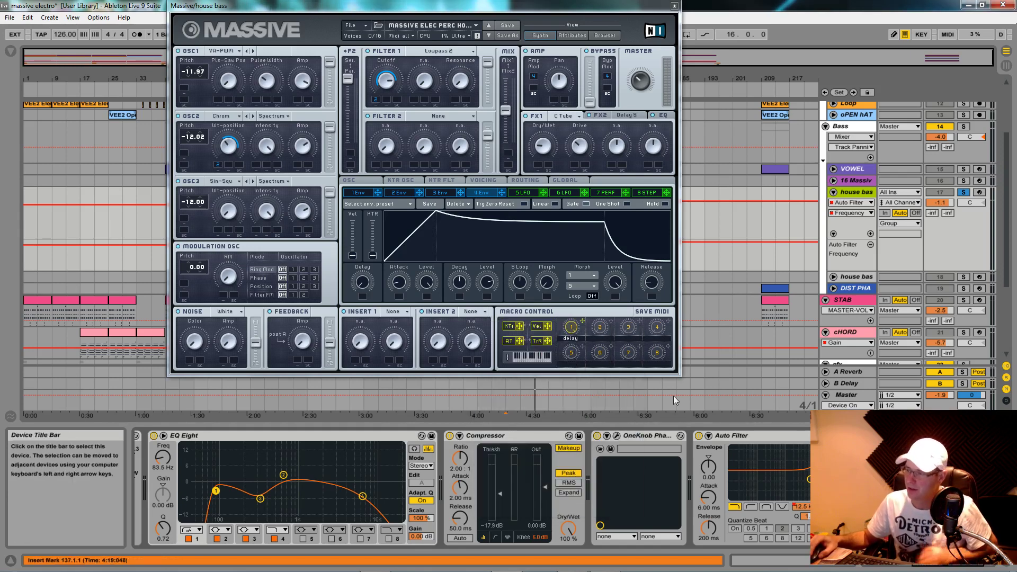
pyautogui.press('space')
pyautogui.click(597, 435)
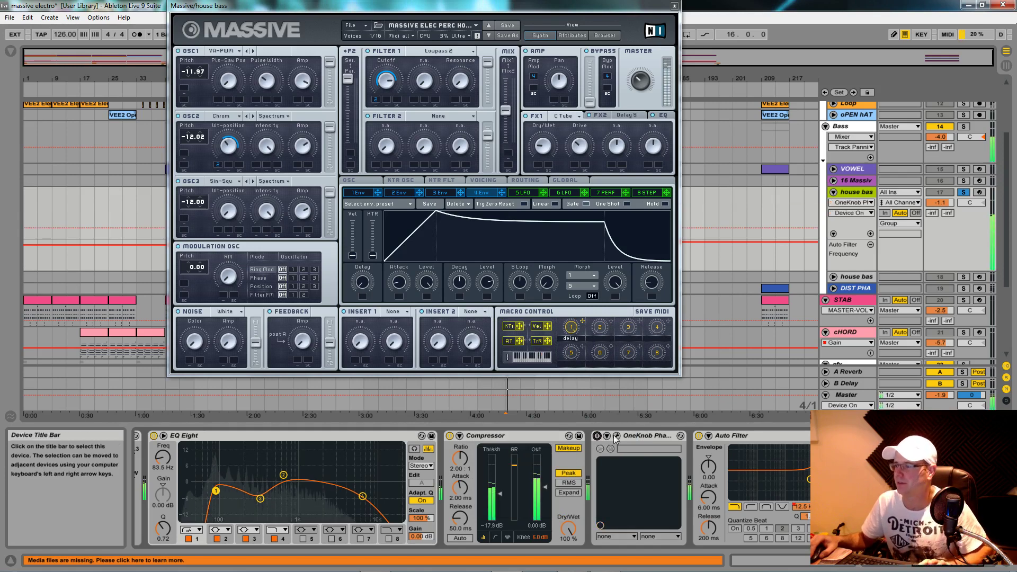
pyautogui.click(597, 435)
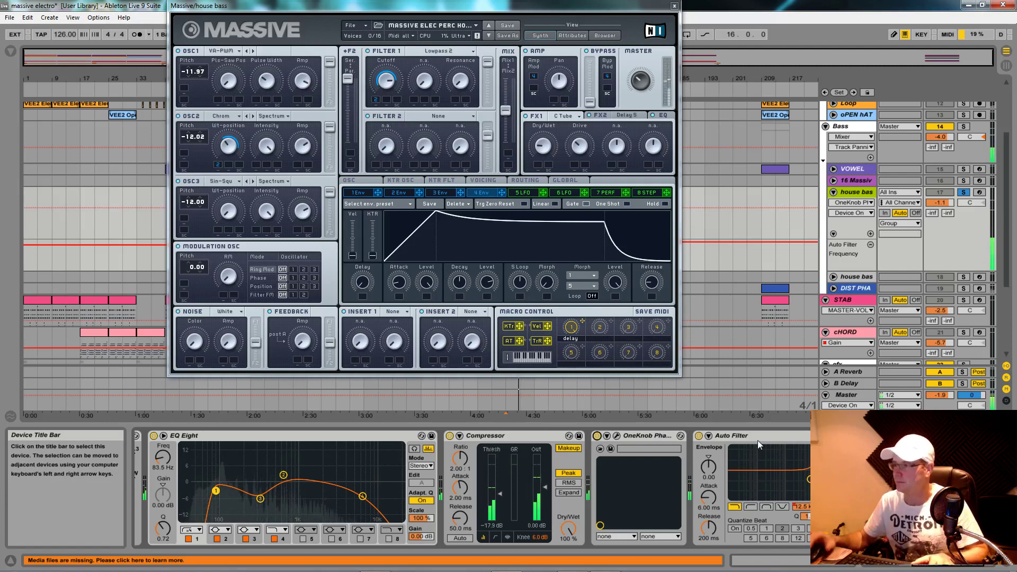
pyautogui.click(598, 435)
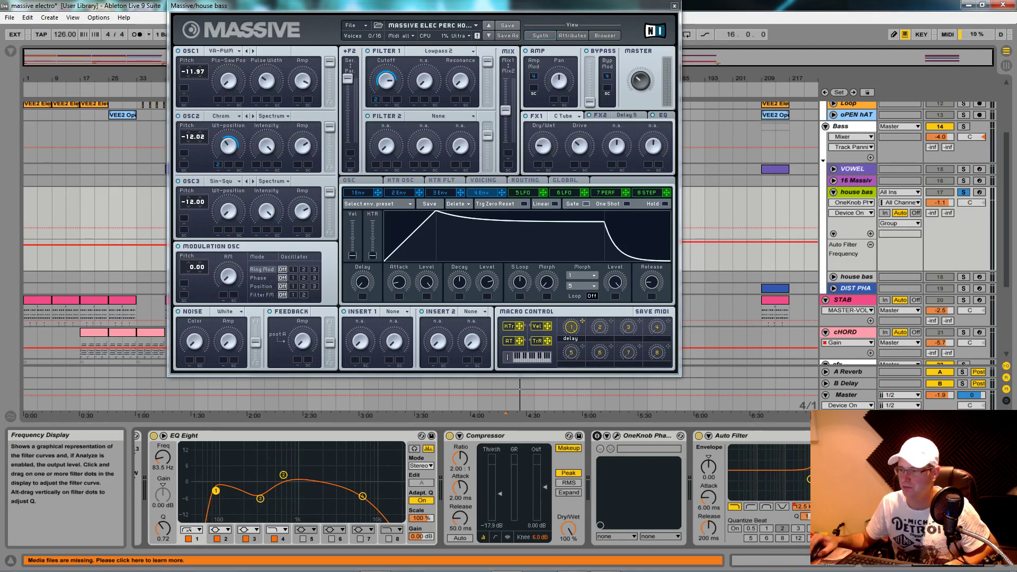
# Unsolo the house bass track and play the full mix from bar 137
pyautogui.click(921, 565)
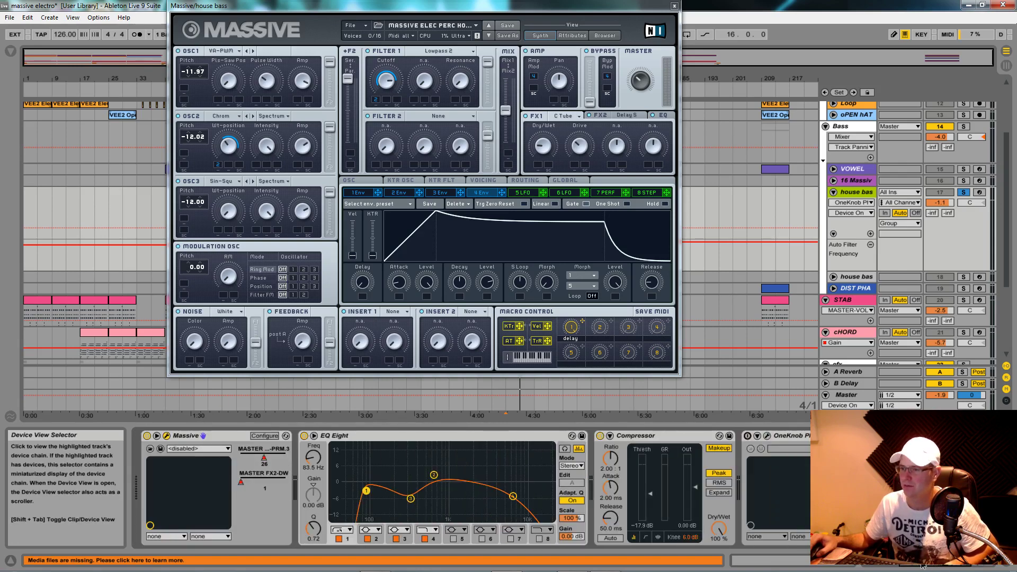
pyautogui.click(921, 566)
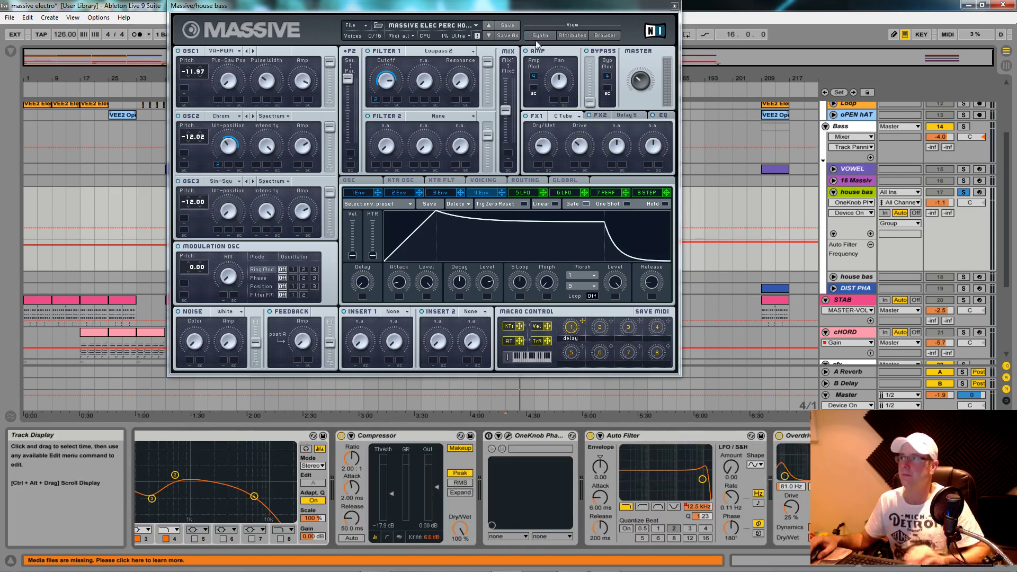
pyautogui.moveTo(557, 14); pyautogui.dragTo(331, 74)
pyautogui.click(964, 193)
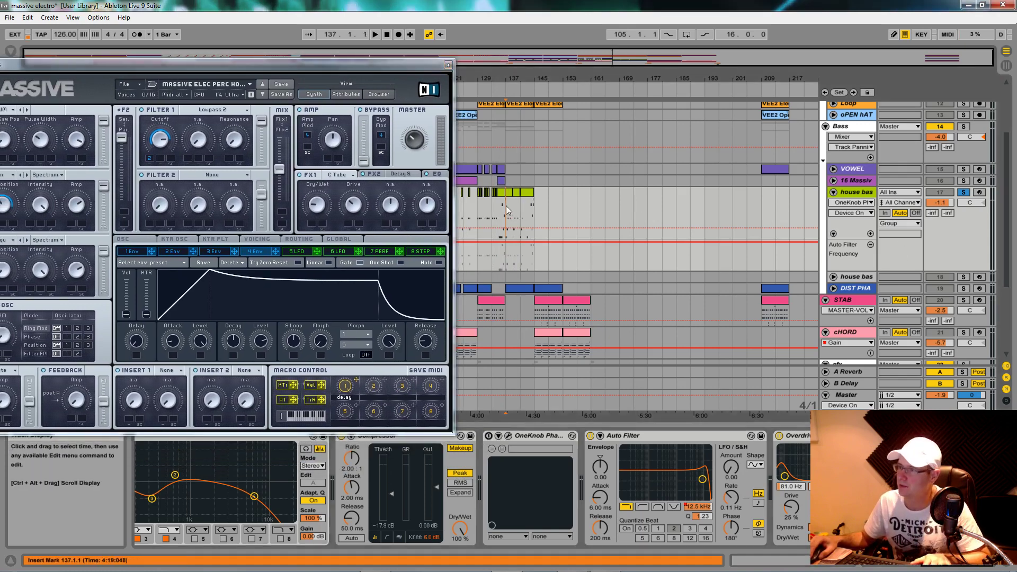
pyautogui.press('space')
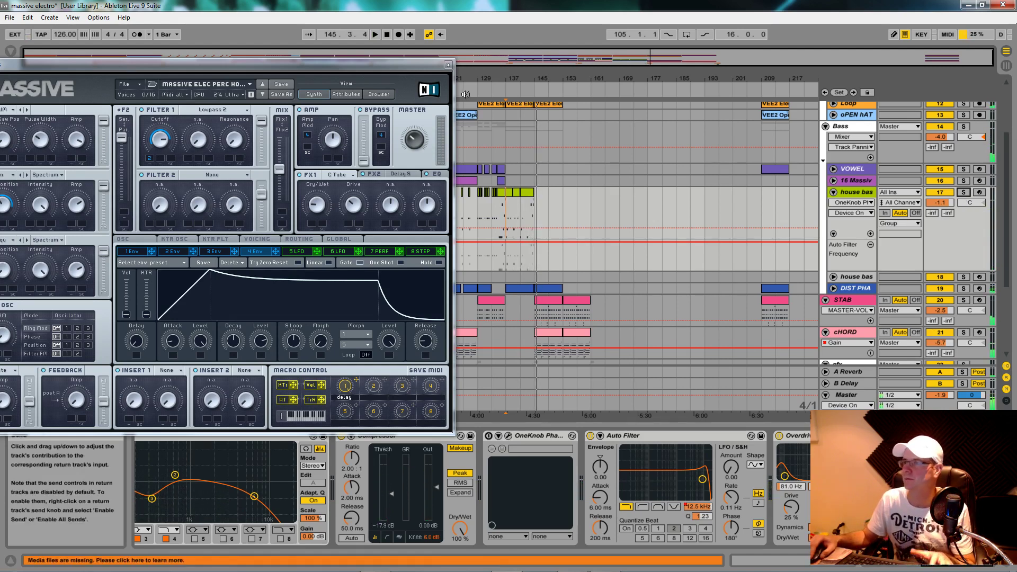
pyautogui.moveTo(429, 68); pyautogui.dragTo(601, 45)
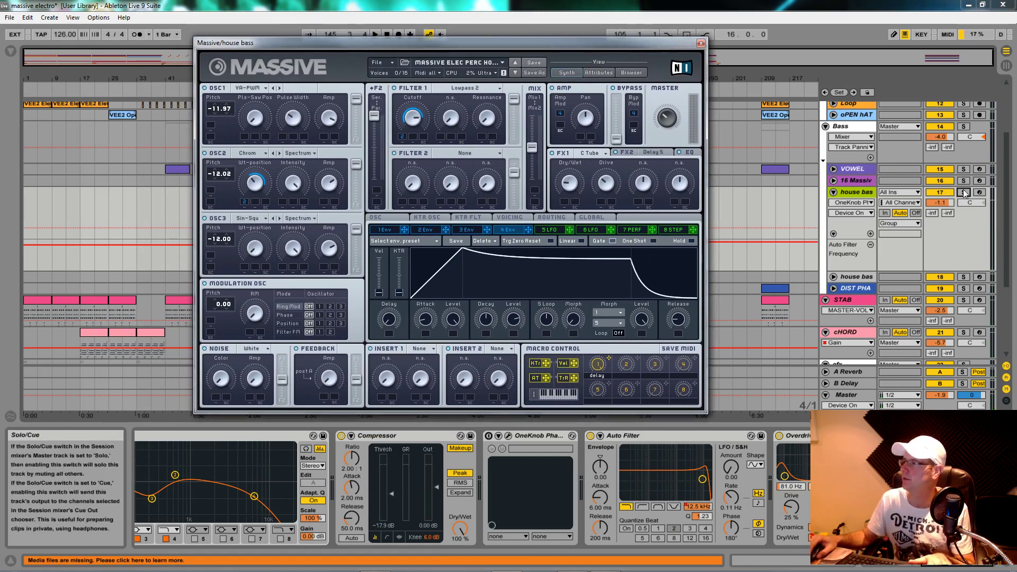
# Re-solo the house bass, load a blank New Sound in Massive, and show OSC1's wavetable list
pyautogui.click(963, 192)
pyautogui.click(392, 62)
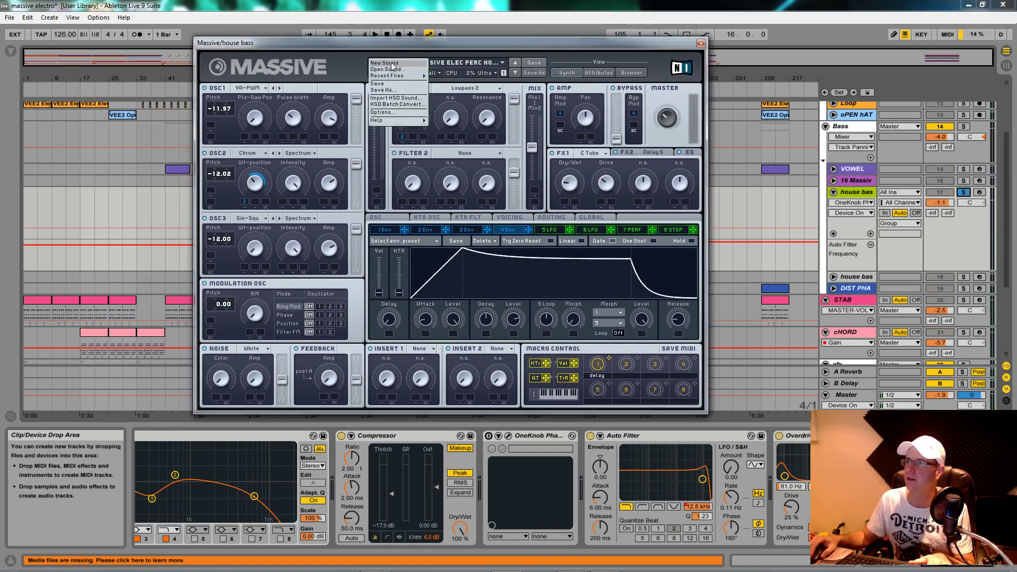
pyautogui.click(395, 68)
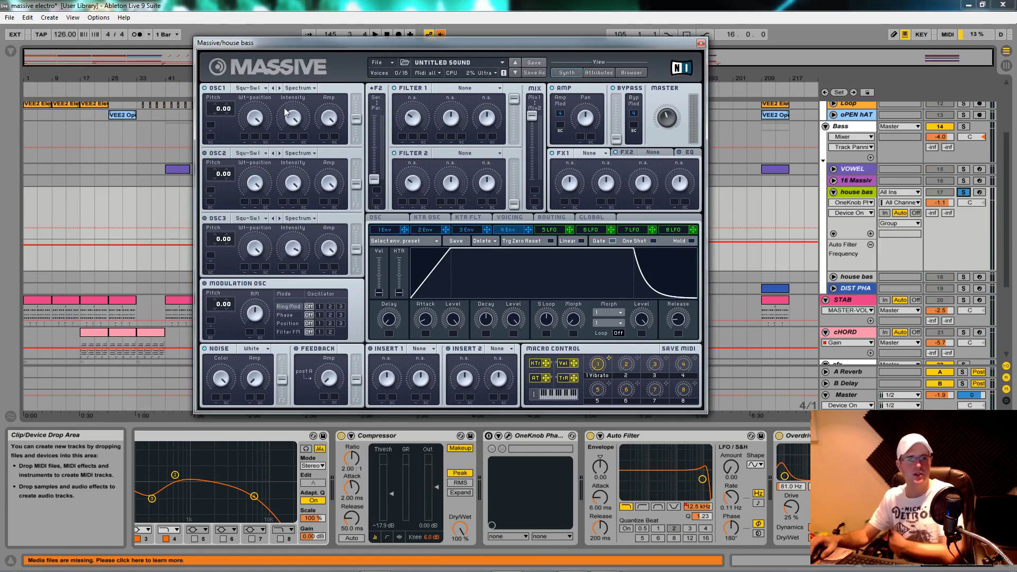
pyautogui.click(265, 89)
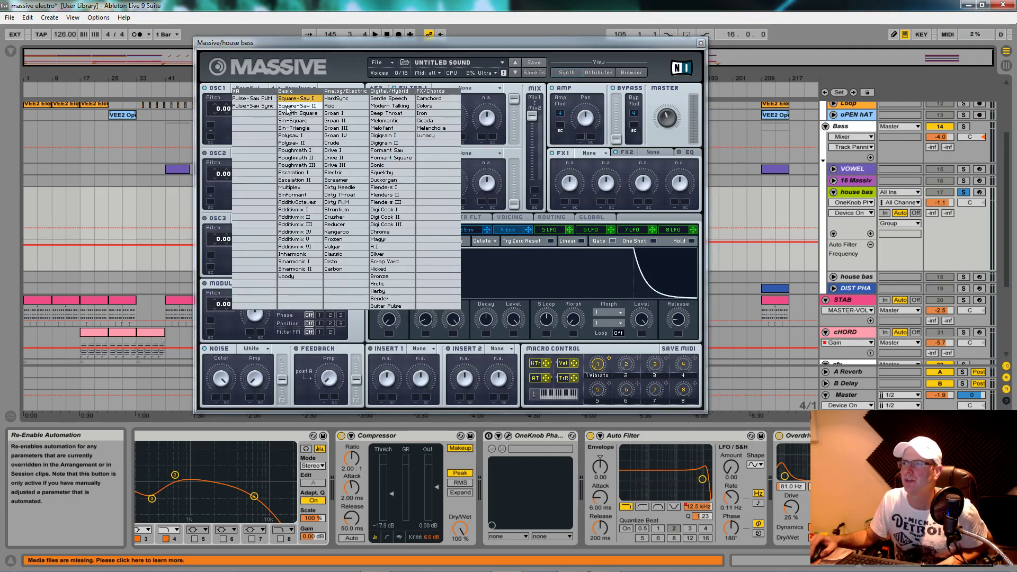
# Set oscillator 1 to the VA-PWM wavetable, adjust its position, and pitch it down to -11.97
pyautogui.click(252, 98)
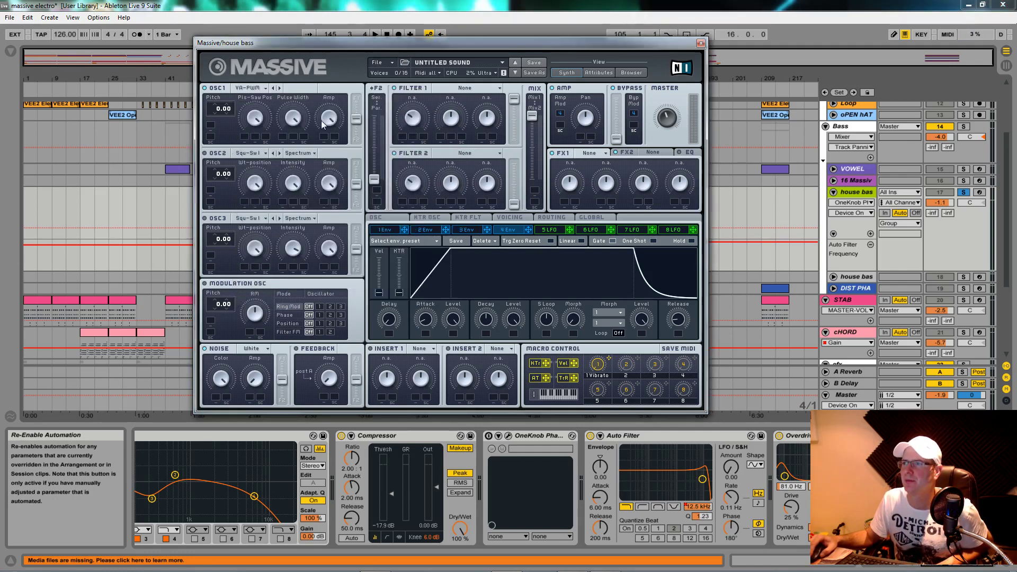
pyautogui.click(259, 118)
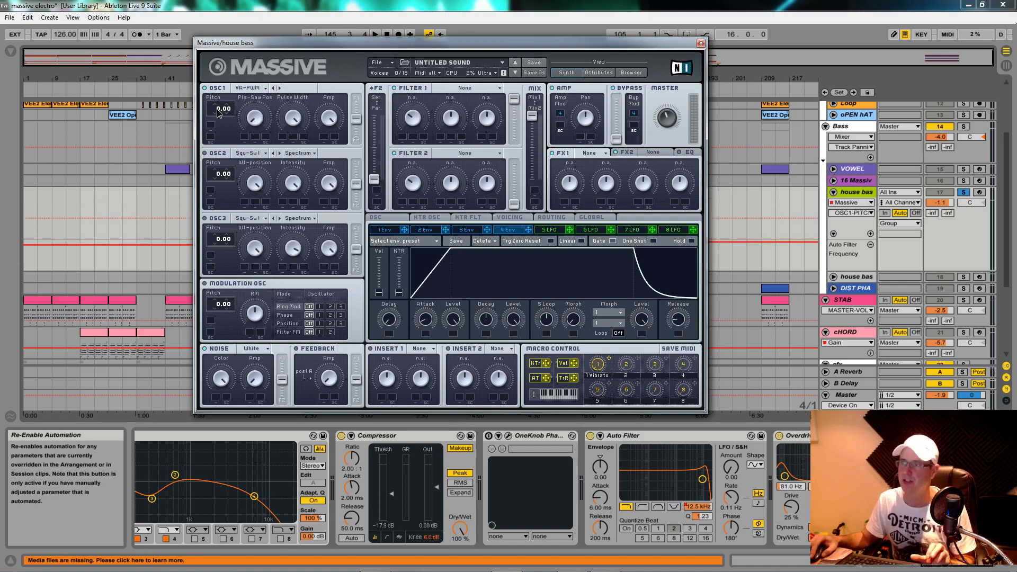
pyautogui.moveTo(218, 113); pyautogui.dragTo(218, 133)
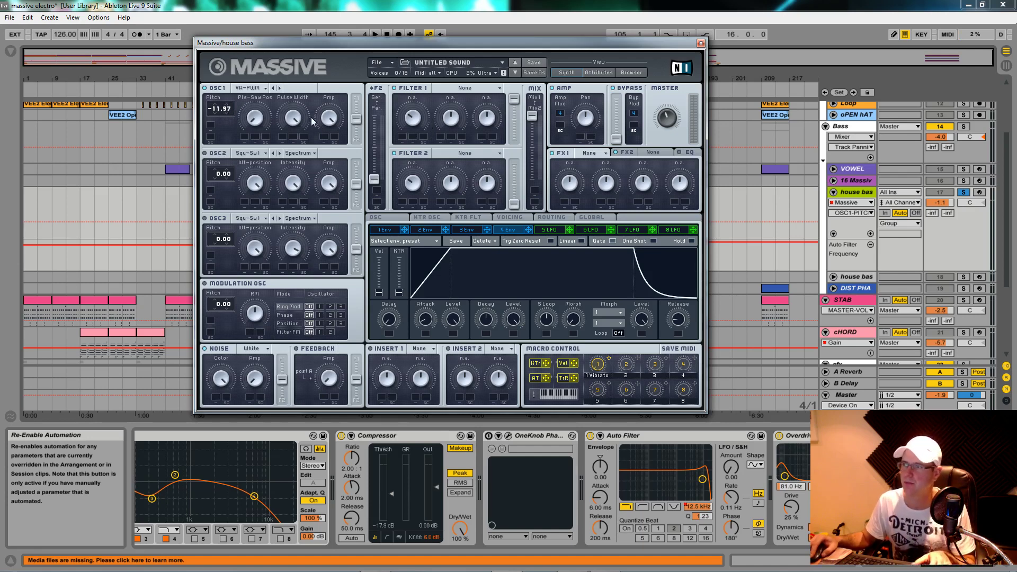
# While playing, set the Ser/Par filter routing, oscillator filter balances, filter mix and Filter 1 level
pyautogui.press('space')
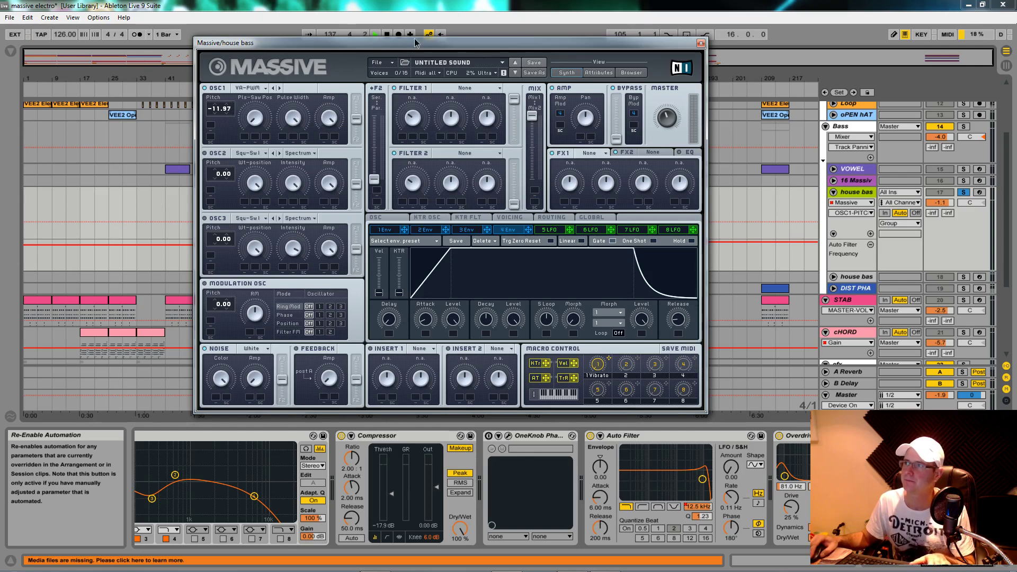
pyautogui.moveTo(416, 43); pyautogui.dragTo(522, 86)
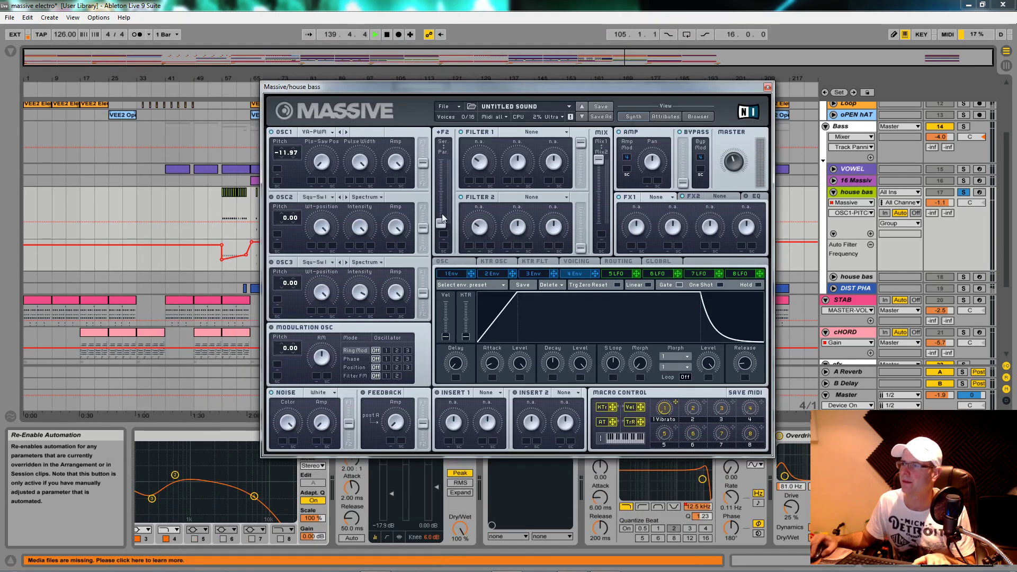
pyautogui.moveTo(443, 219); pyautogui.dragTo(423, 143)
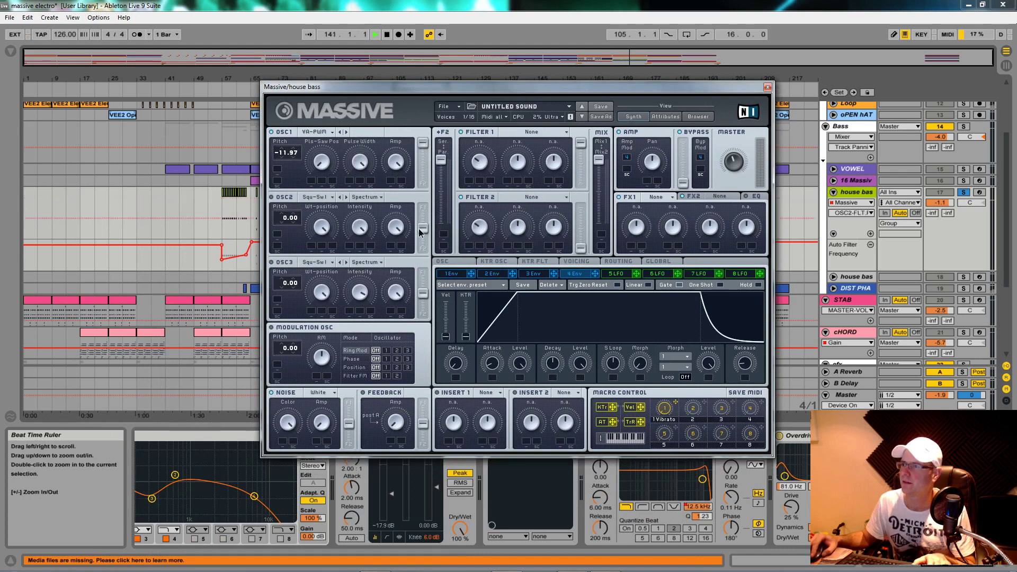
pyautogui.moveTo(422, 230); pyautogui.dragTo(422, 210)
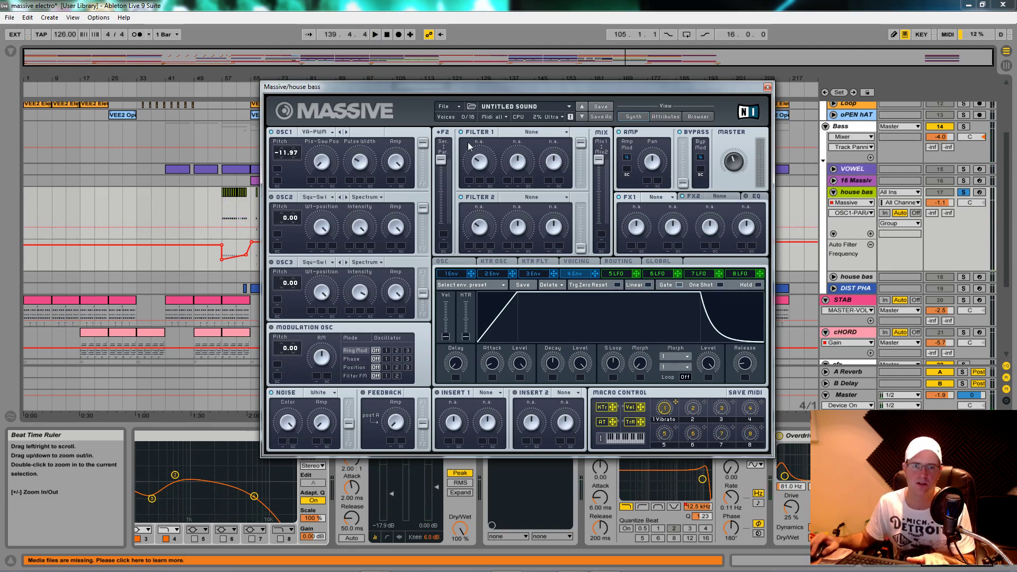
pyautogui.click(425, 148)
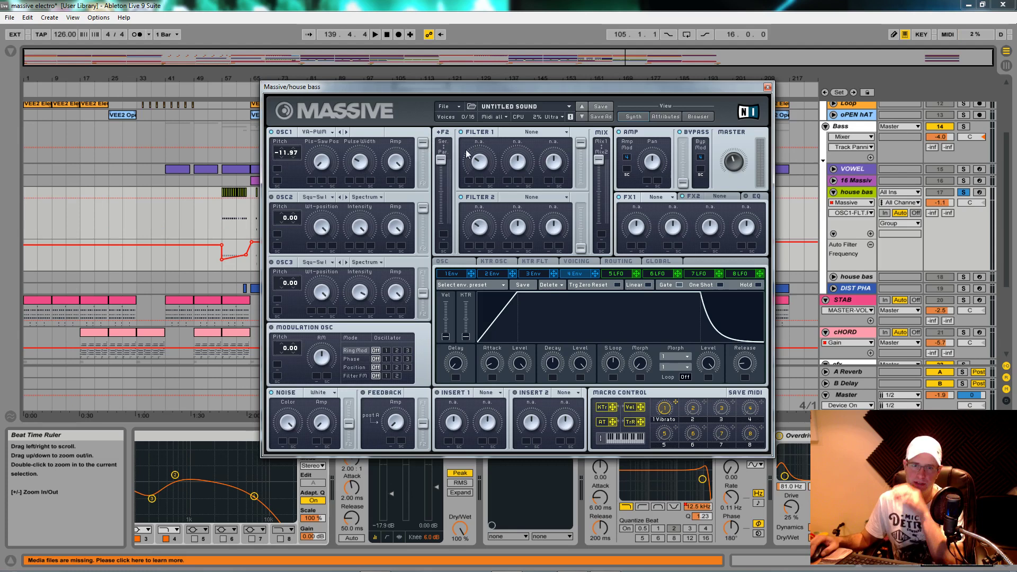
pyautogui.click(599, 158)
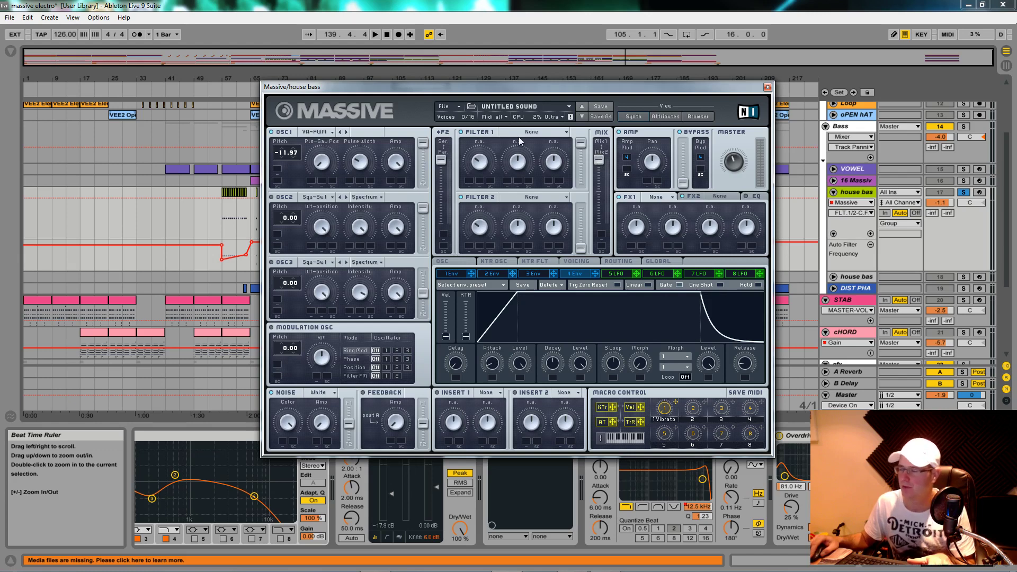
pyautogui.click(581, 143)
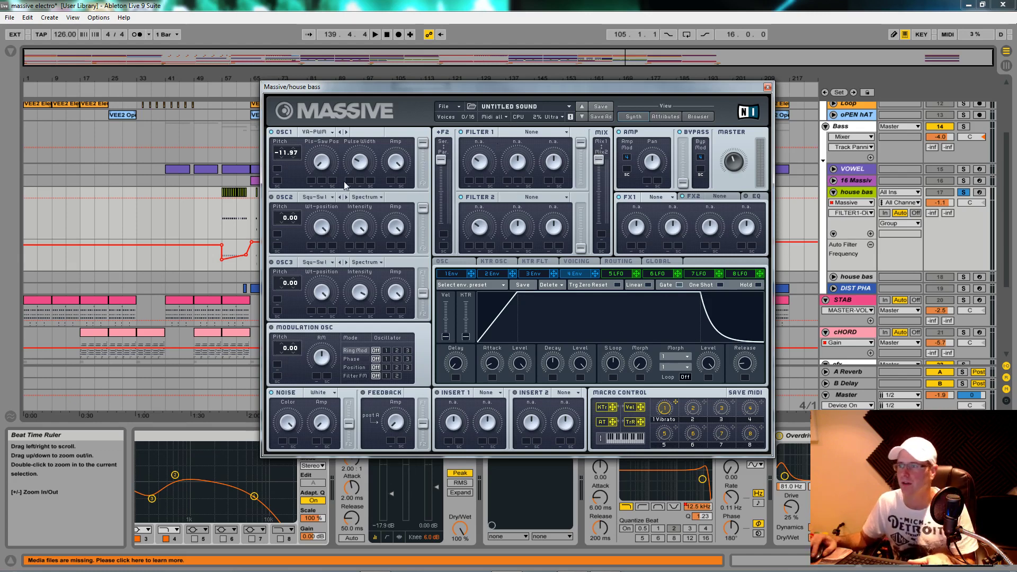
# Give oscillator 2 the Chrome wavetable and set its pitch to -12
pyautogui.click(324, 197)
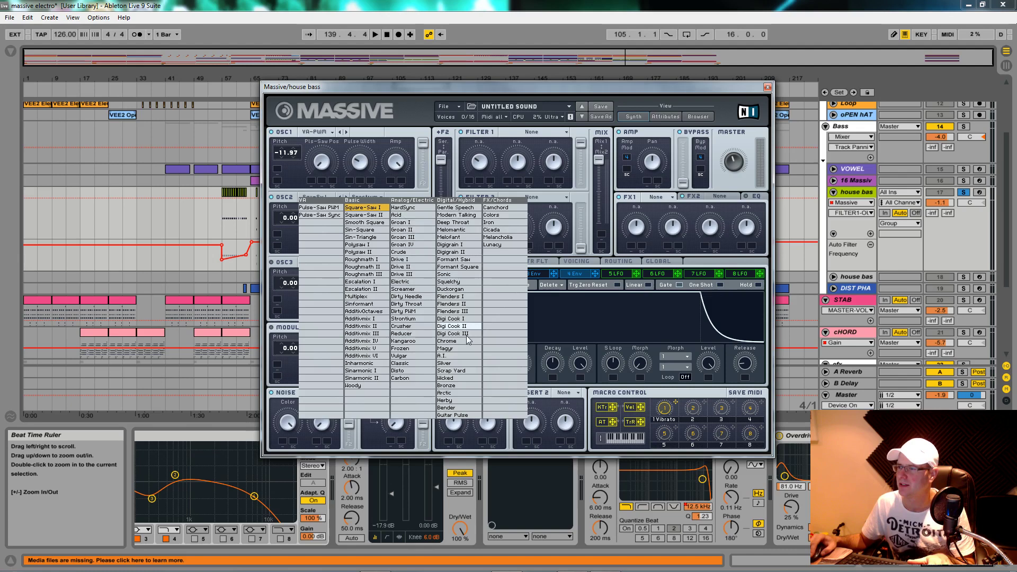
pyautogui.click(459, 342)
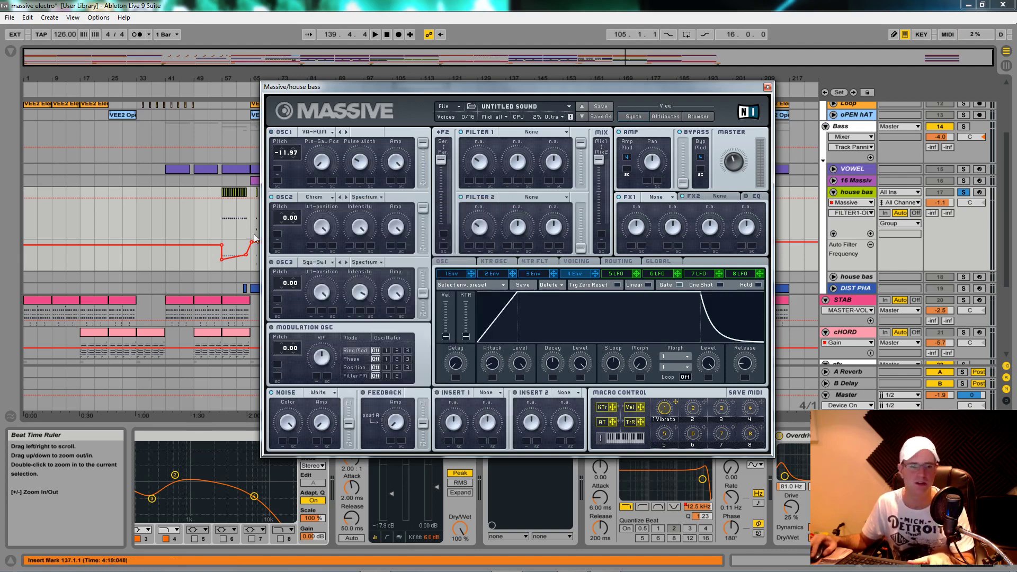
pyautogui.press('space')
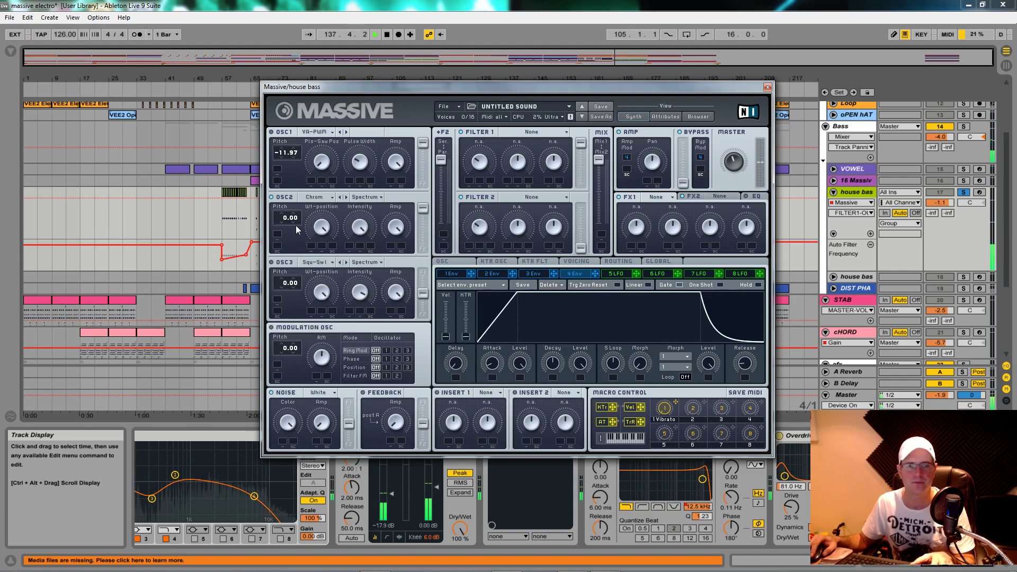
pyautogui.press('space')
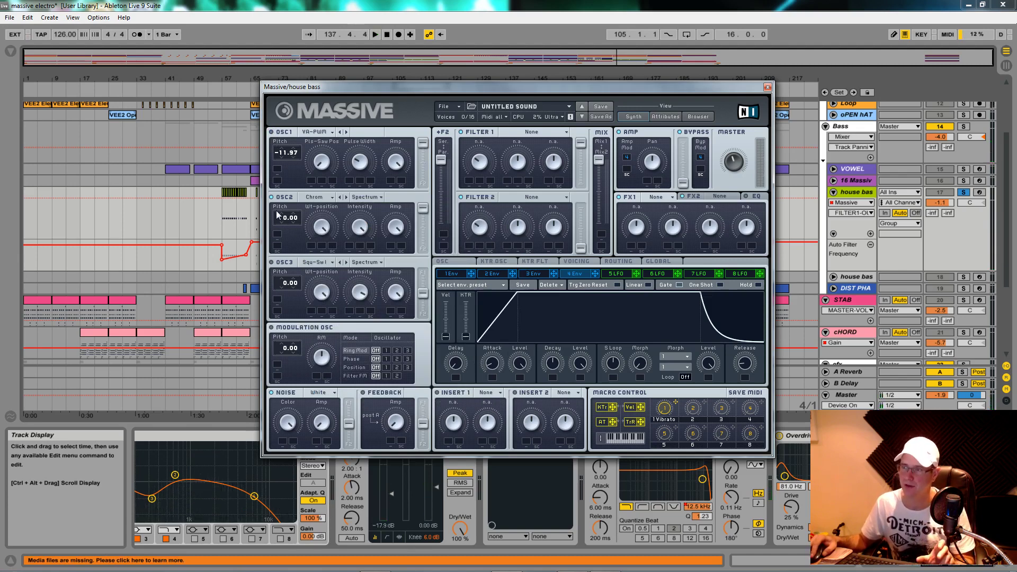
pyautogui.click(284, 219)
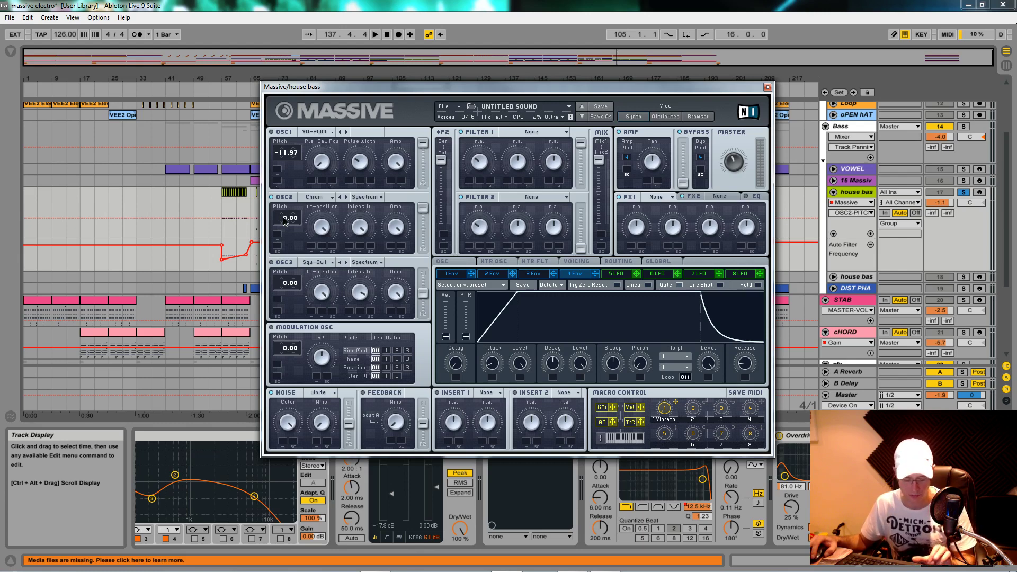
pyautogui.write('-12')
pyautogui.press('Return')
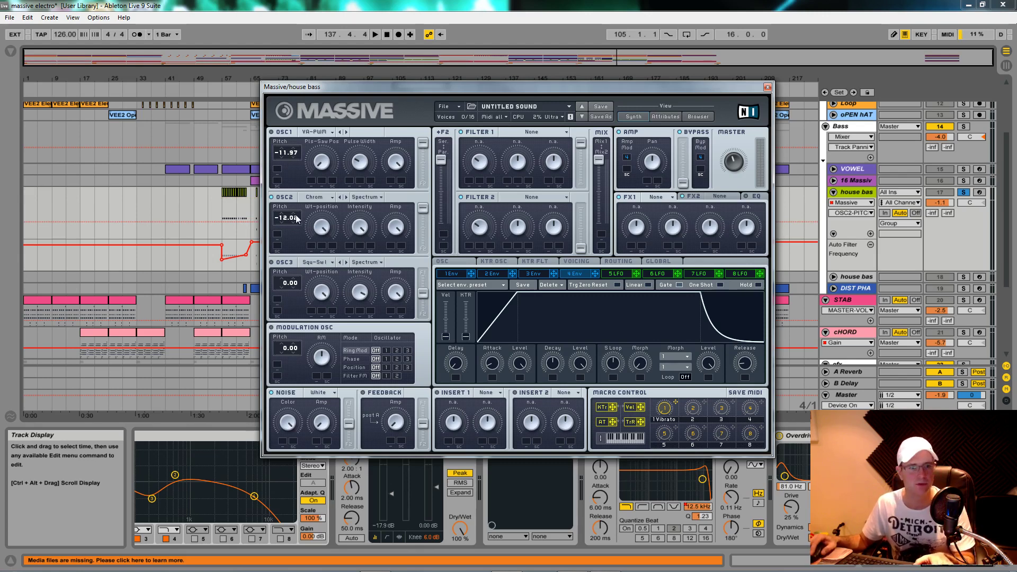
# Lower oscillator 2's wavetable position and amplitude while the bass plays
pyautogui.press('space')
pyautogui.moveTo(321, 228); pyautogui.dragTo(330, 290)
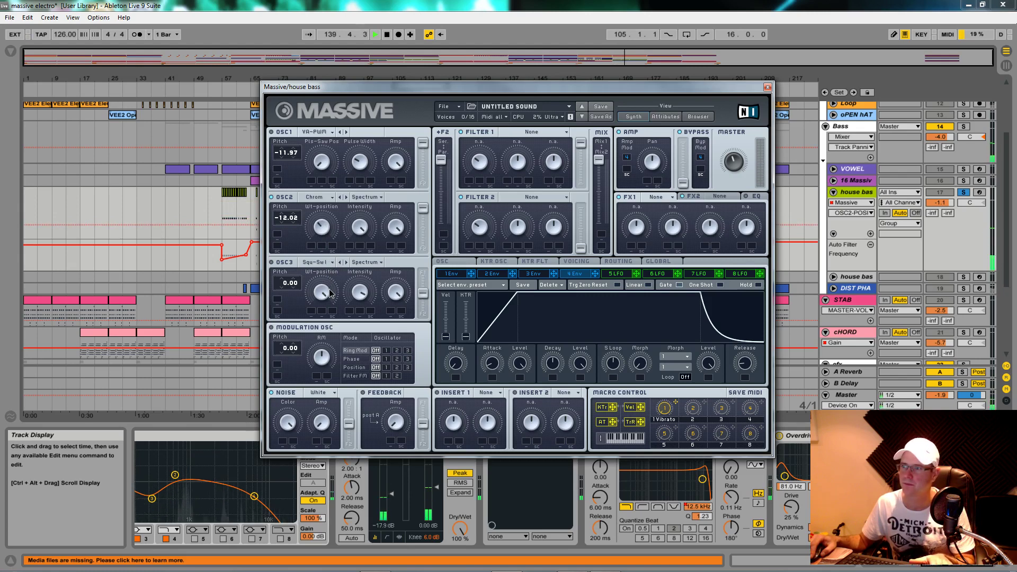
pyautogui.click(397, 229)
pyautogui.press('space')
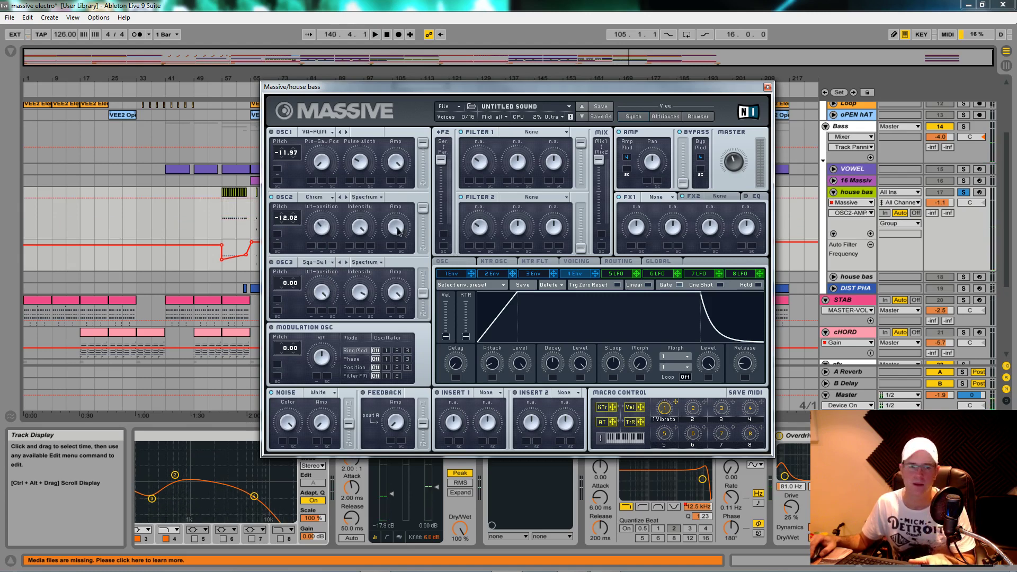
pyautogui.moveTo(399, 231); pyautogui.dragTo(402, 254)
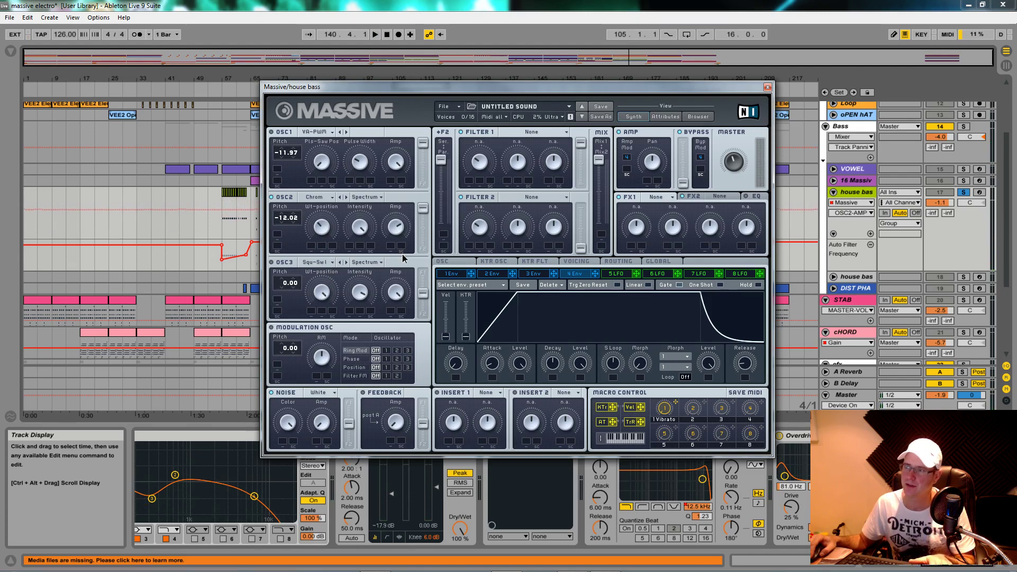
# Audition the bass several times to compare the oscillator 2 changes
pyautogui.press('space')
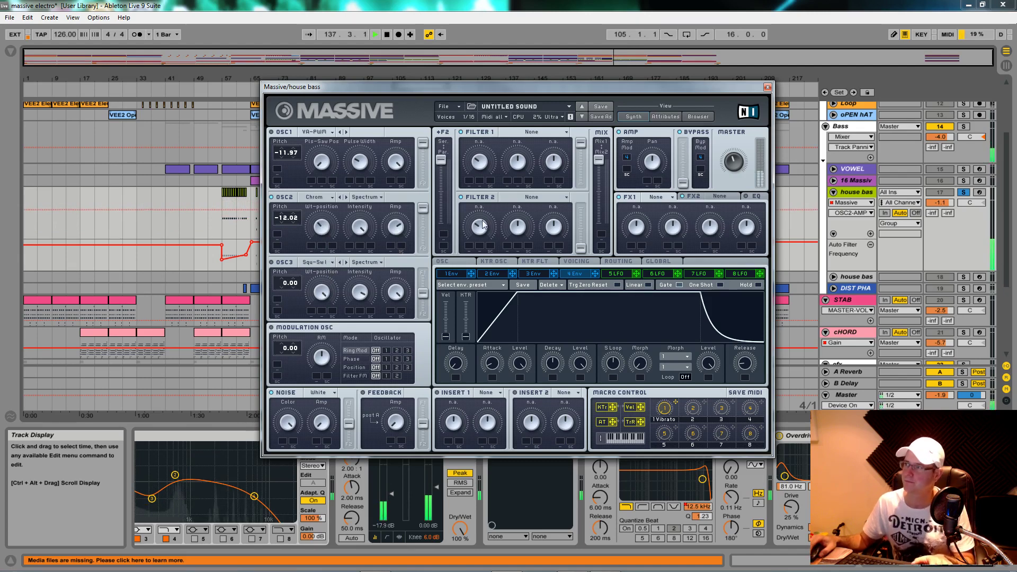
pyautogui.press('space')
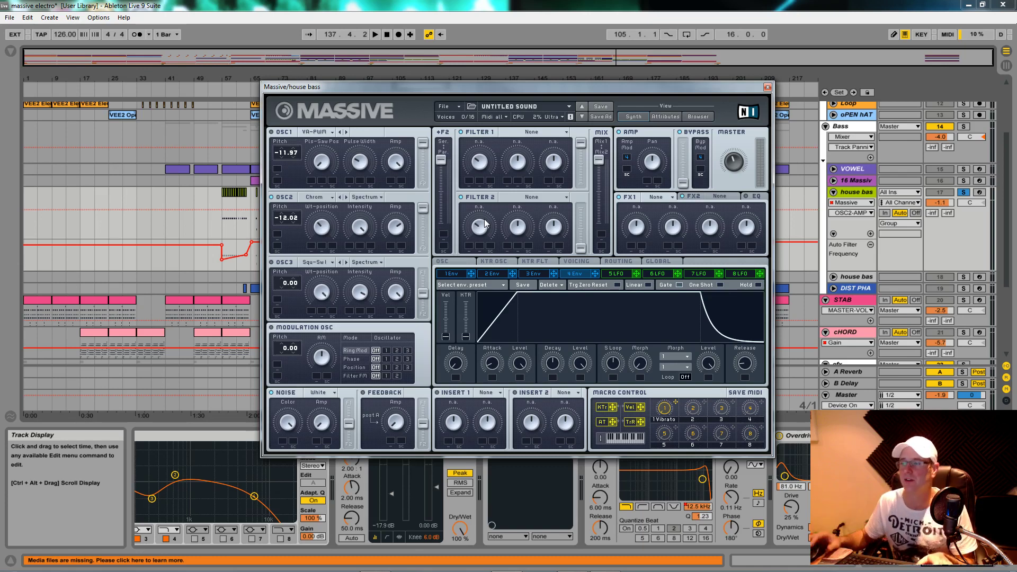
pyautogui.press('space')
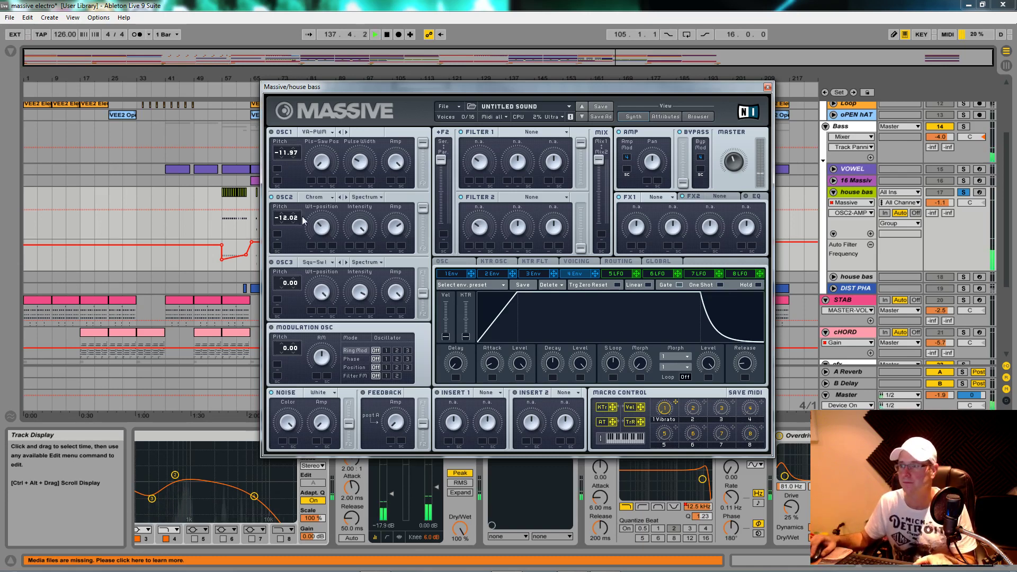
pyautogui.press('space')
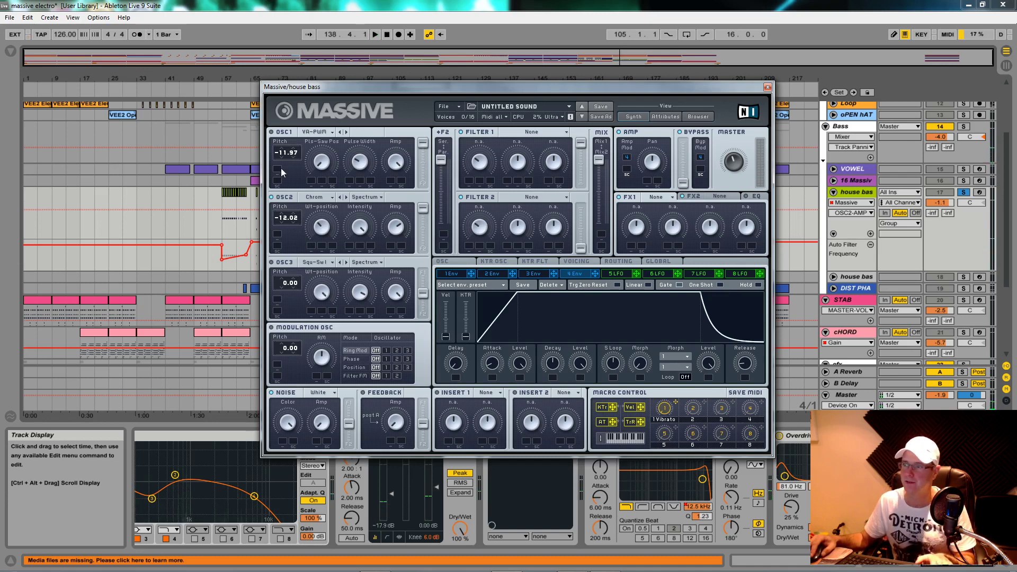
pyautogui.press('space')
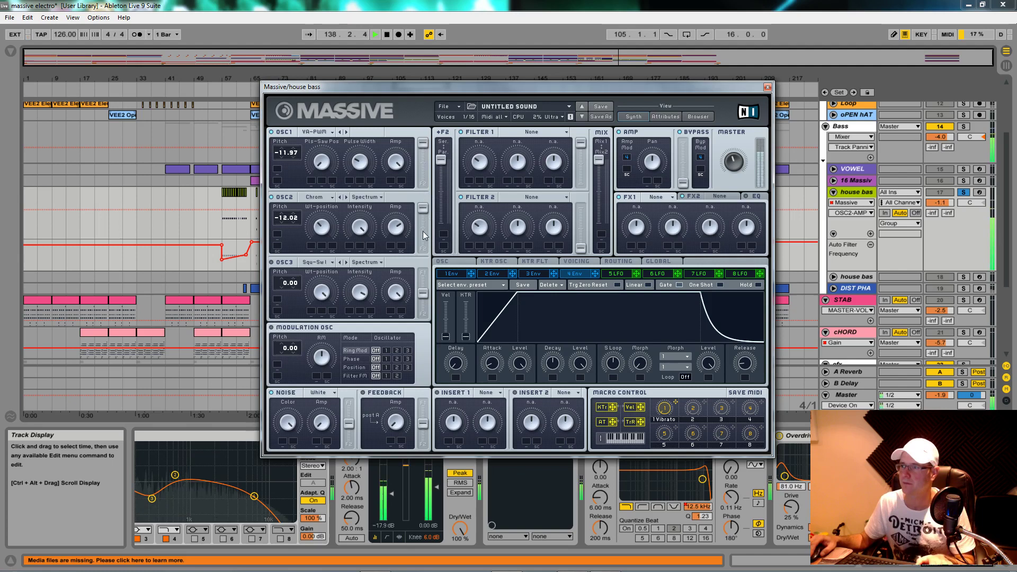
pyautogui.press('space')
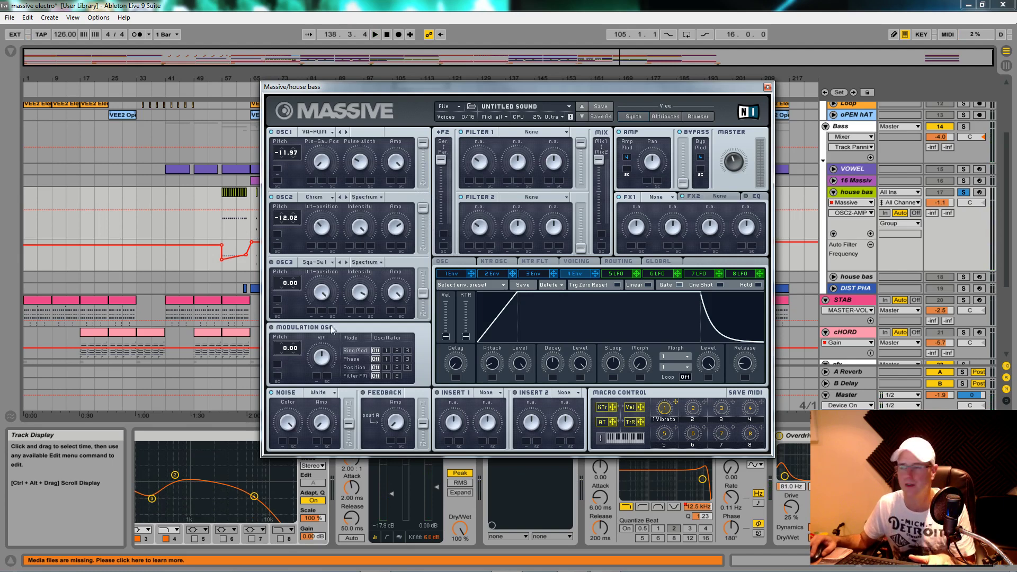
# Give oscillator 3 the Sin-Squ wavetable, adjust its position, and drop its pitch to -12.00
pyautogui.click(332, 263)
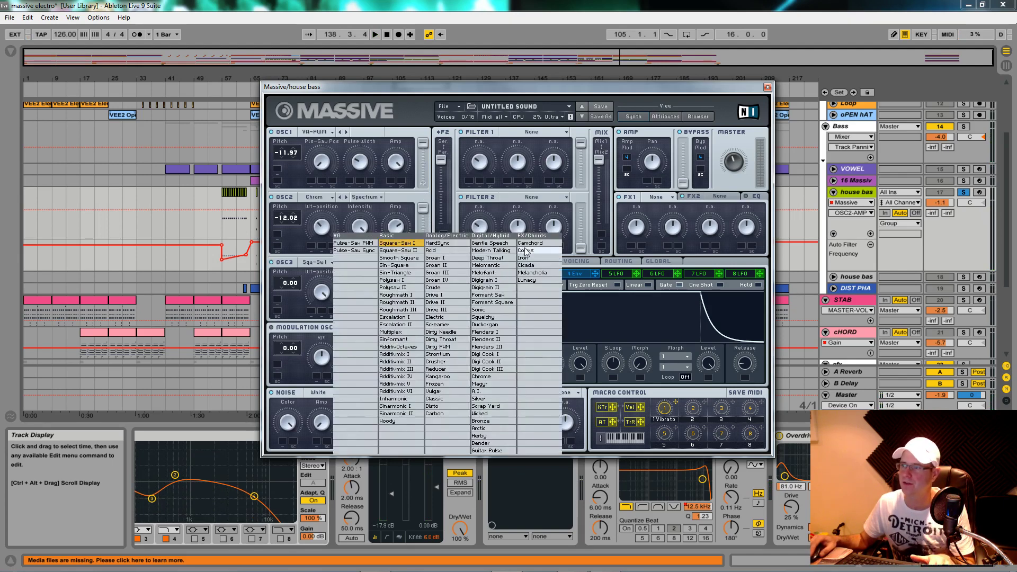
pyautogui.click(401, 271)
pyautogui.click(322, 296)
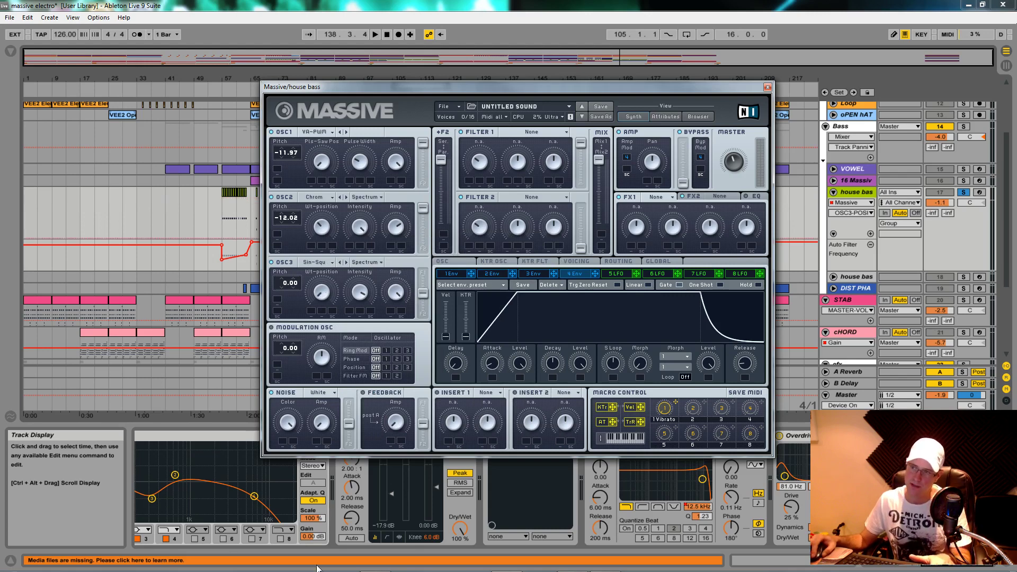
pyautogui.click(284, 282)
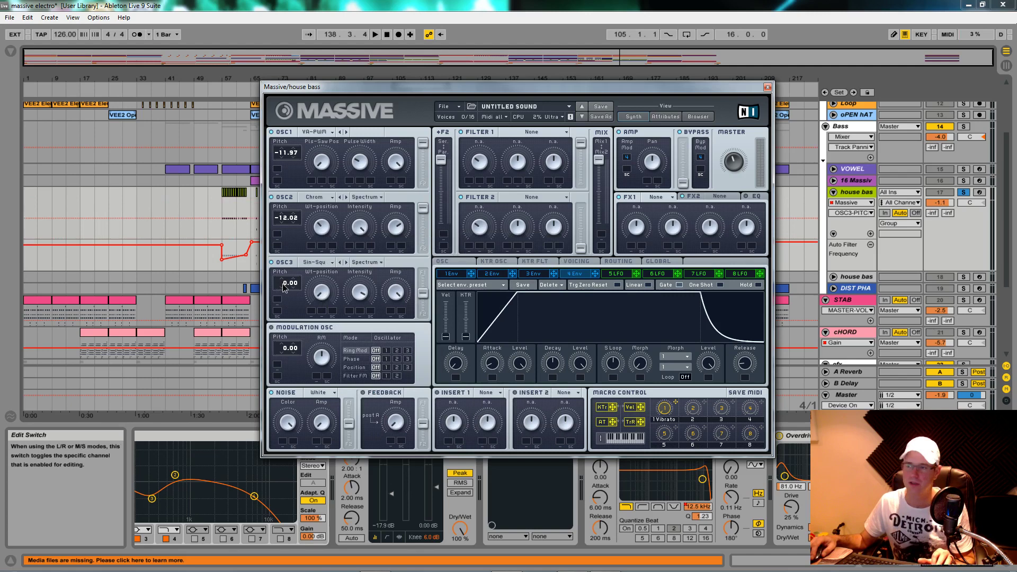
pyautogui.moveTo(283, 288); pyautogui.dragTo(307, 297)
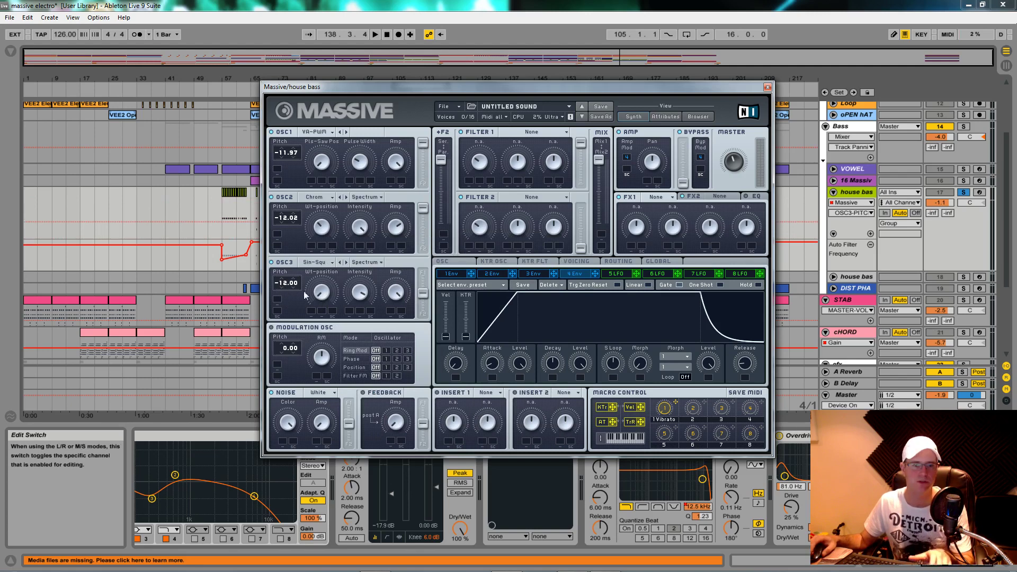
# Adjust oscillator 3's level, filter balance and intensity while auditioning the bass
pyautogui.click(392, 300)
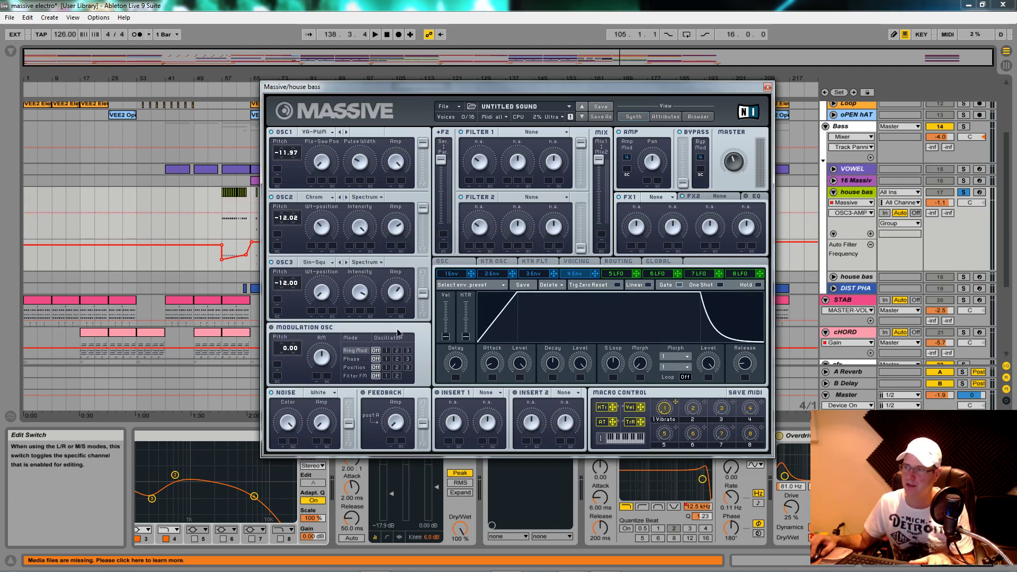
pyautogui.click(422, 296)
pyautogui.press('space')
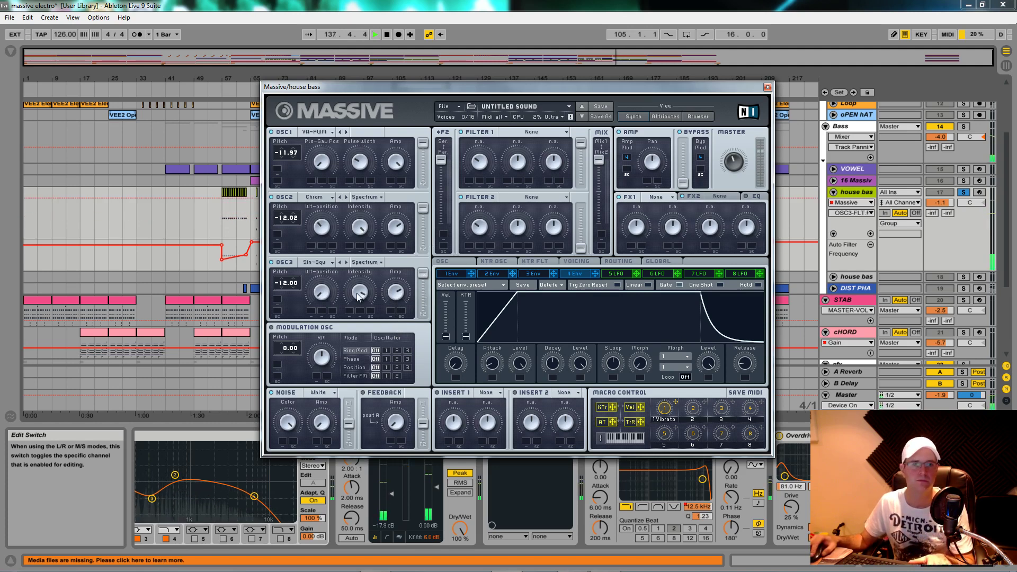
pyautogui.moveTo(362, 296); pyautogui.dragTo(370, 274)
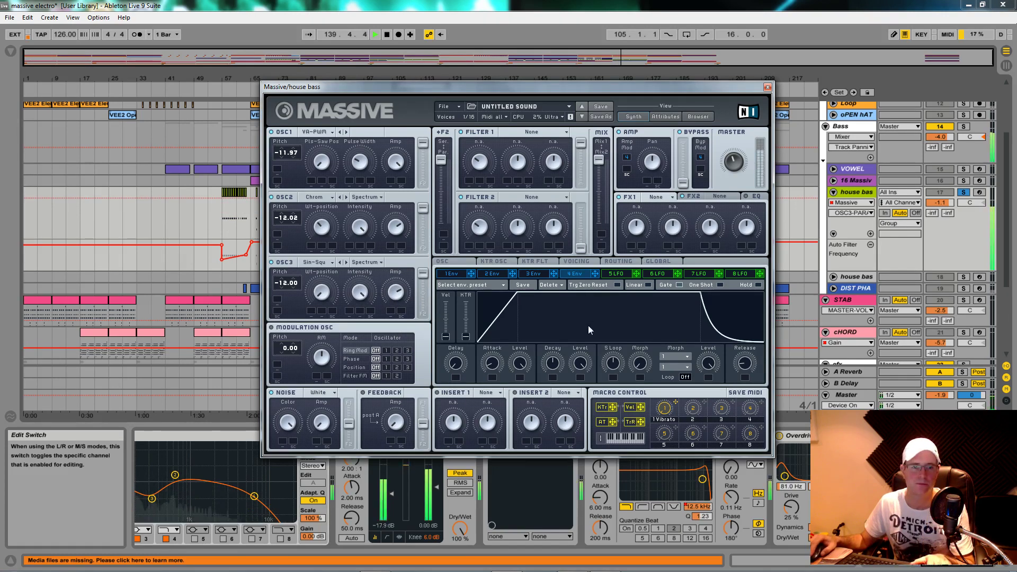
pyautogui.press('space')
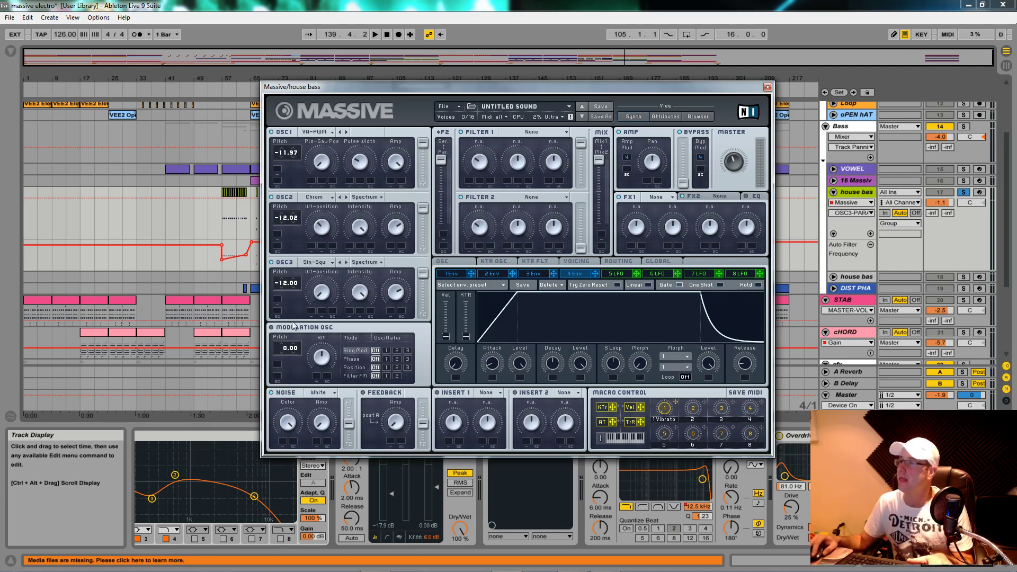
# Briefly play the bass, then turn envelope 4's Decay Level knob up for a higher sustain
pyautogui.press('space')
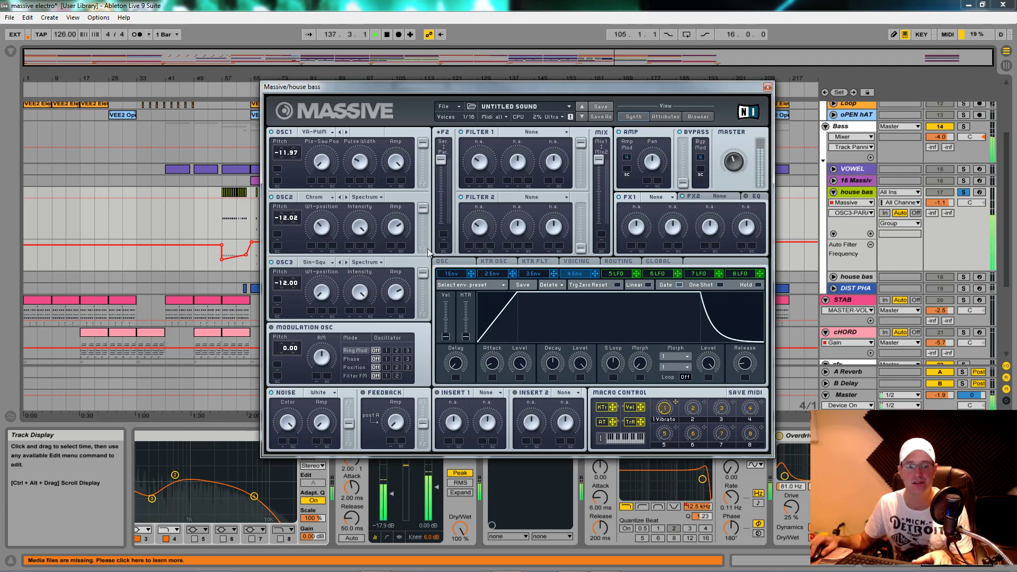
pyautogui.press('space')
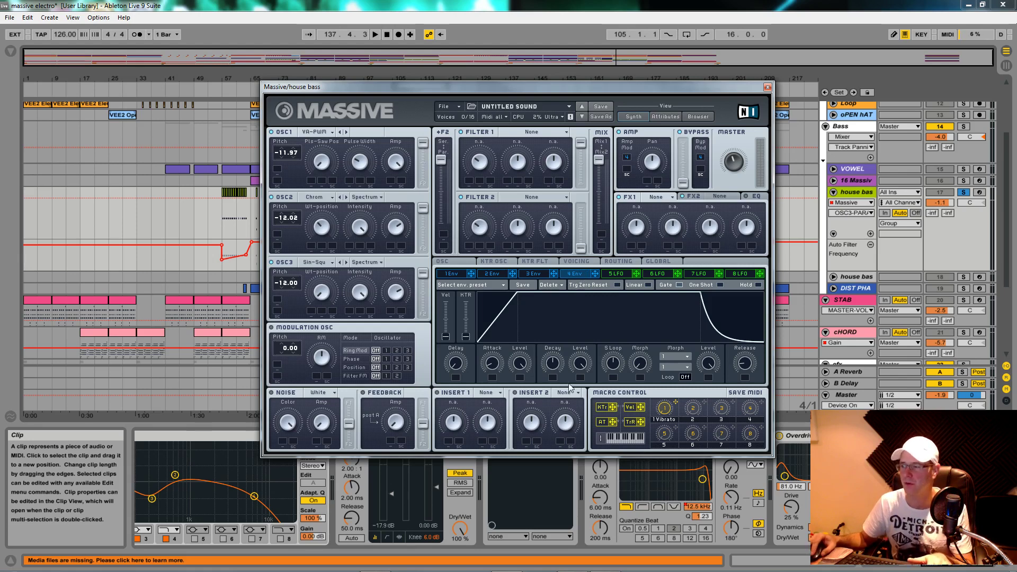
pyautogui.moveTo(580, 369); pyautogui.dragTo(586, 377)
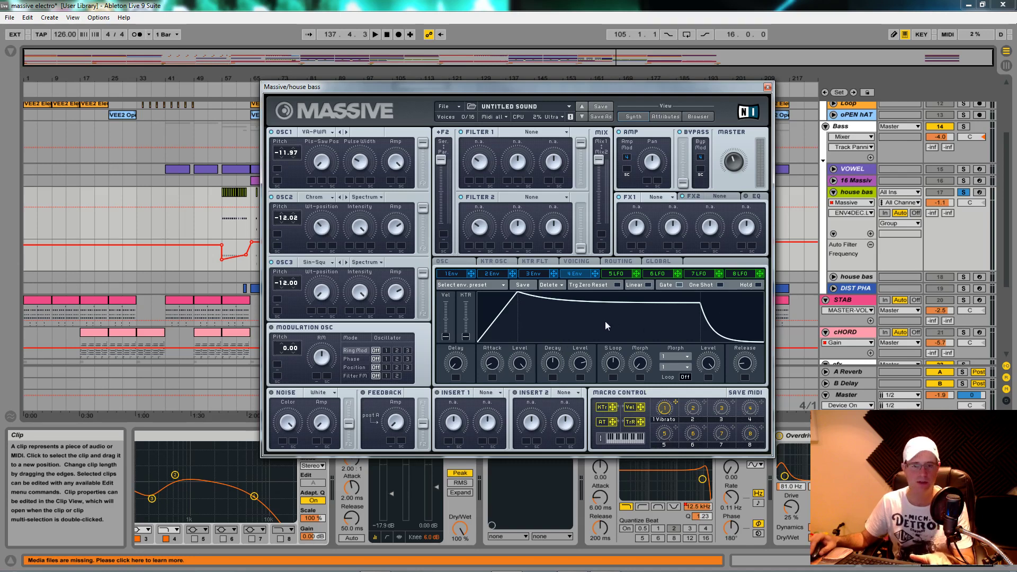
# On envelope 2, lengthen attack and release, raise Decay Level to full, then audition the bass
pyautogui.click(497, 274)
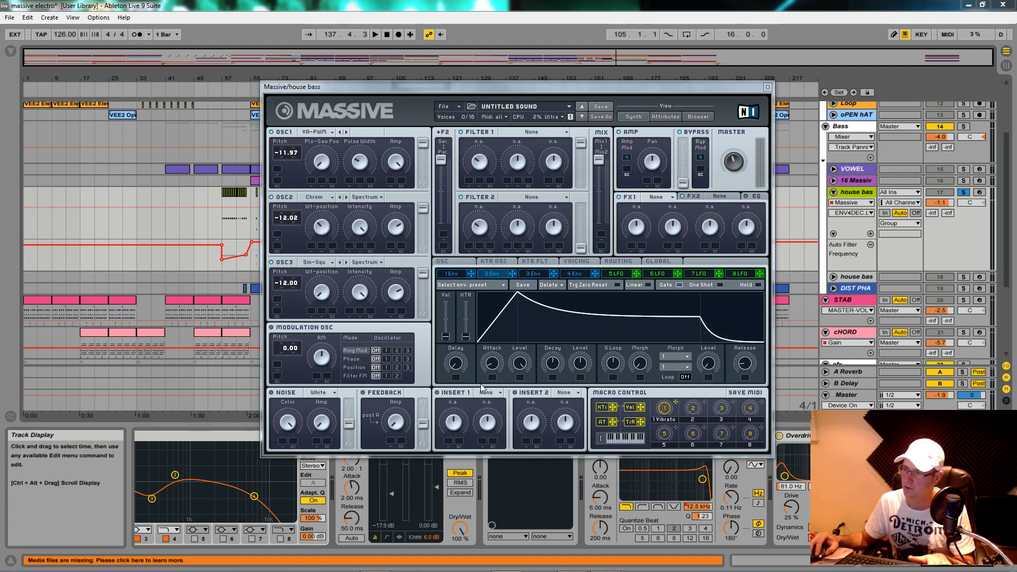
pyautogui.moveTo(492, 364); pyautogui.dragTo(490, 341)
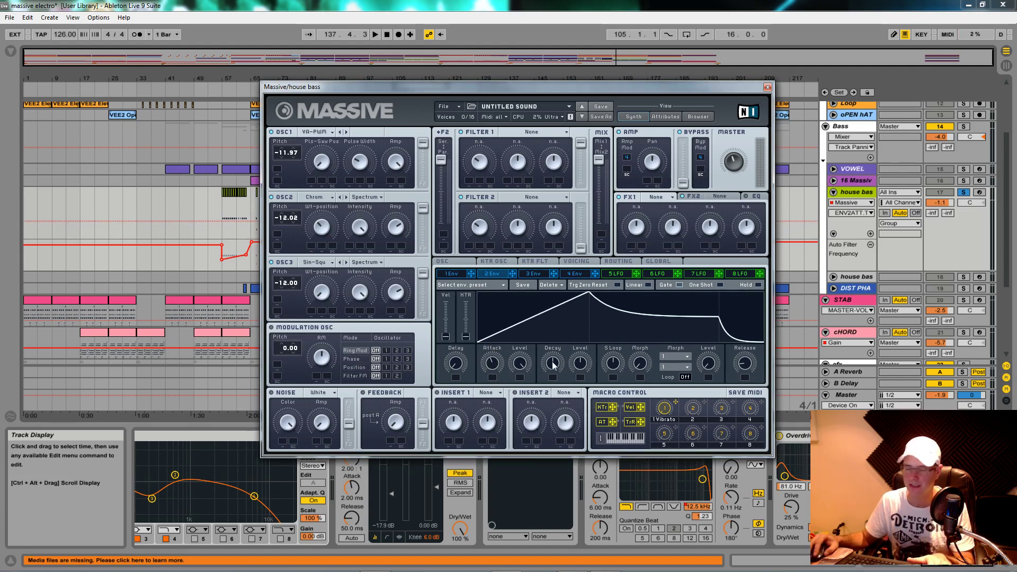
pyautogui.moveTo(582, 365); pyautogui.dragTo(605, 255)
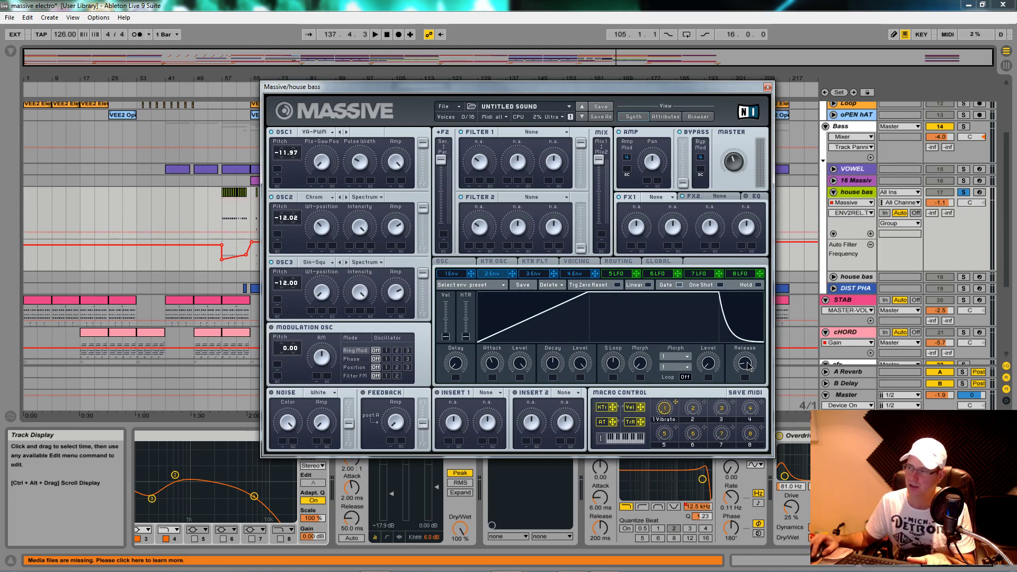
pyautogui.moveTo(746, 361); pyautogui.dragTo(747, 361)
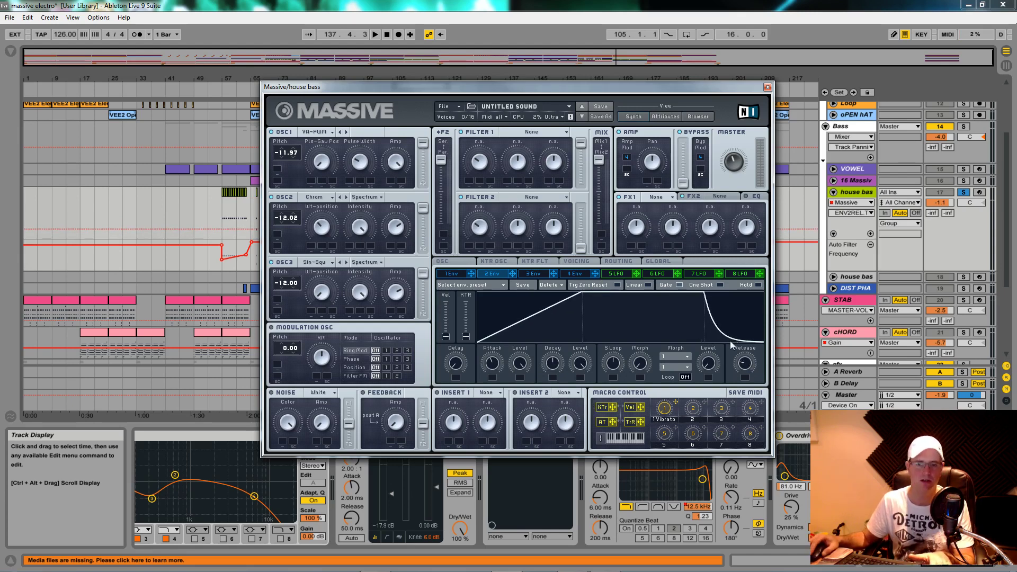
pyautogui.press('space')
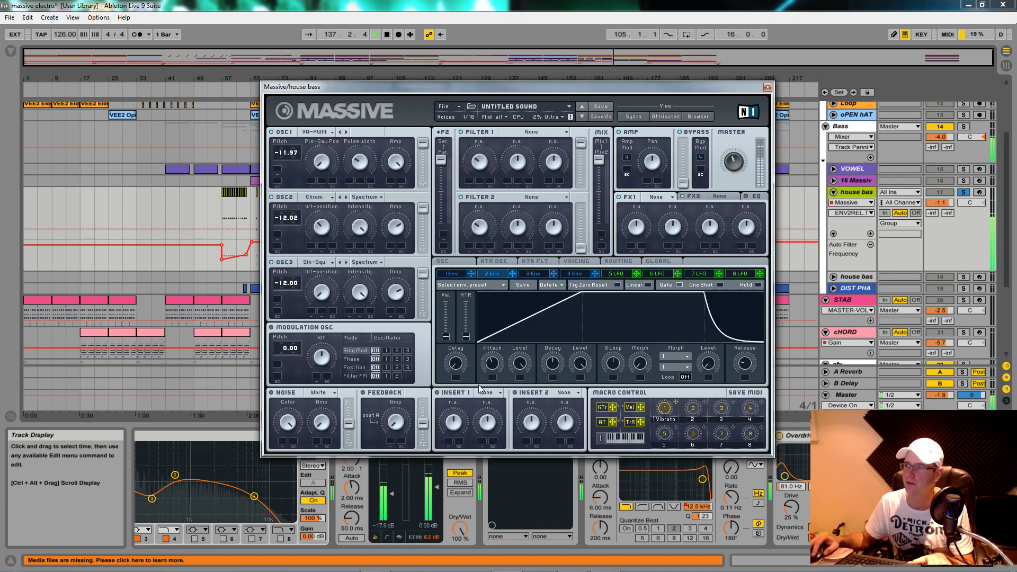
pyautogui.press('space')
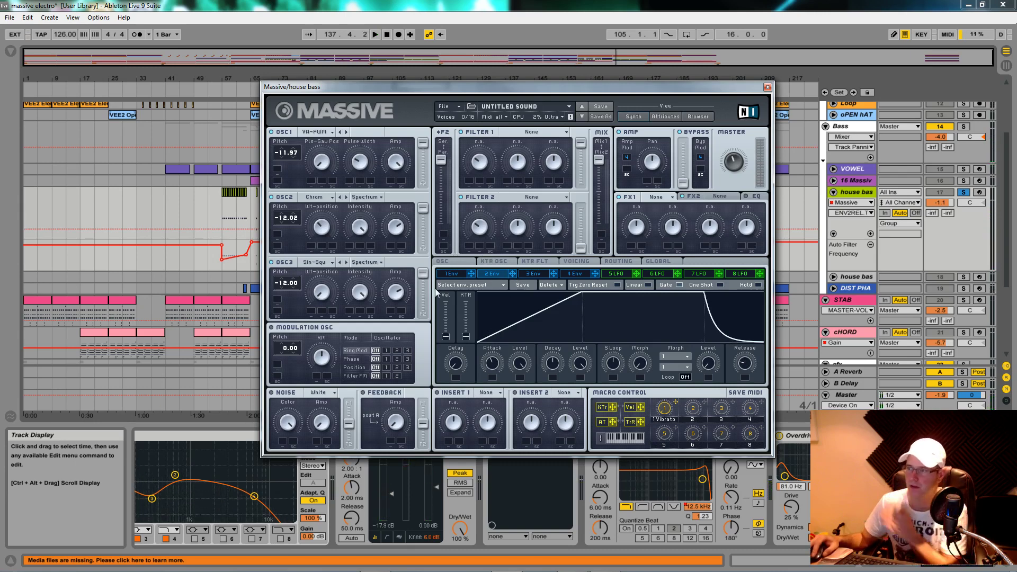
# Route envelope 2 to oscillator 2's wavetable position, switch off oscillator 1, and audition the bass
pyautogui.moveTo(512, 274); pyautogui.dragTo(311, 248)
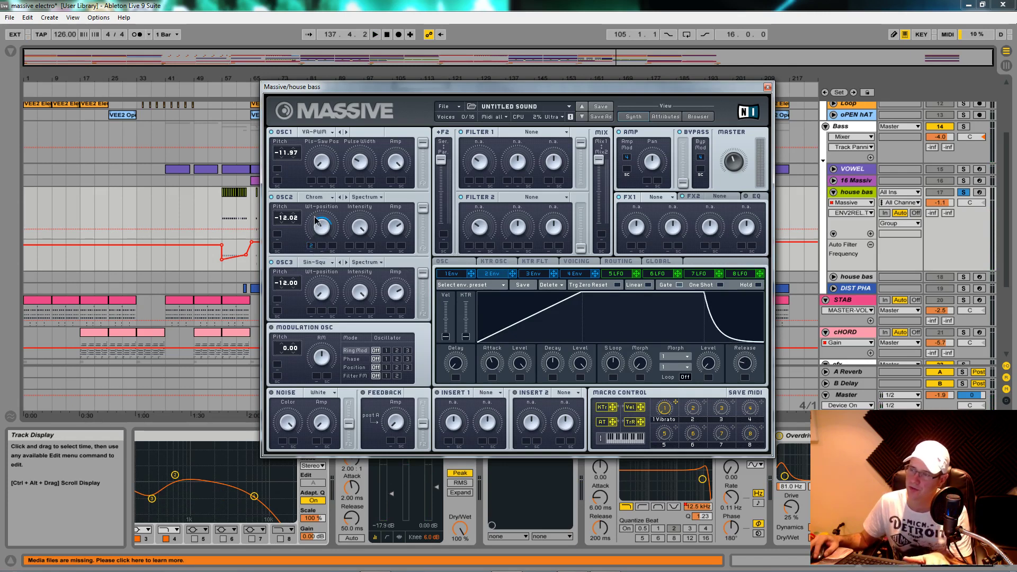
pyautogui.click(272, 132)
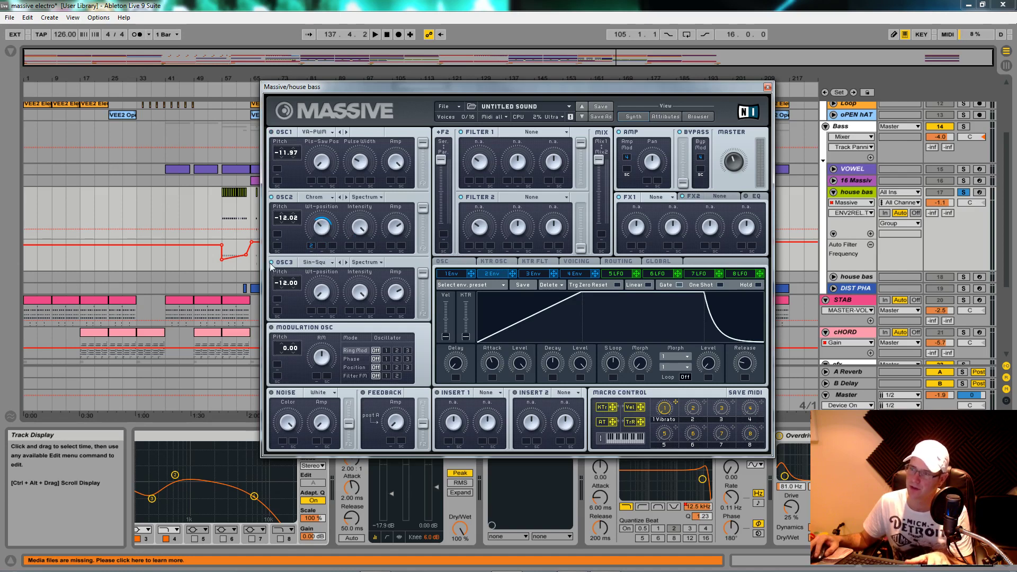
pyautogui.press('space')
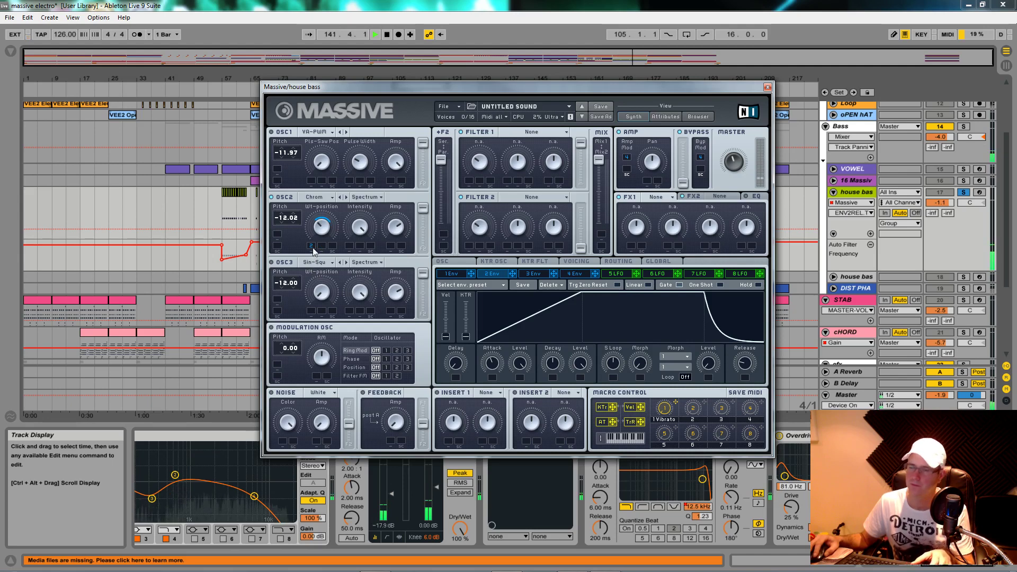
pyautogui.press('space')
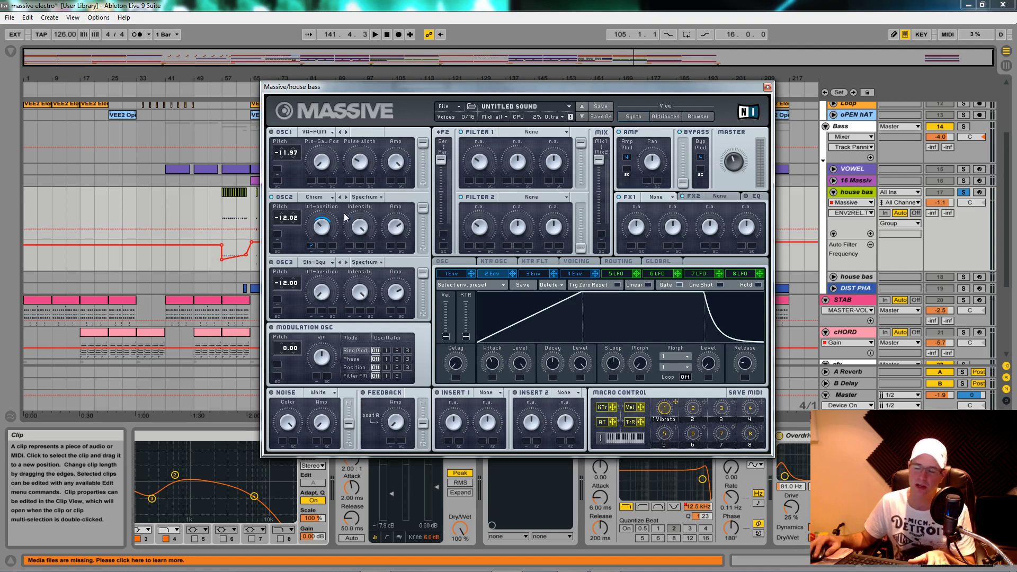
pyautogui.click(325, 233)
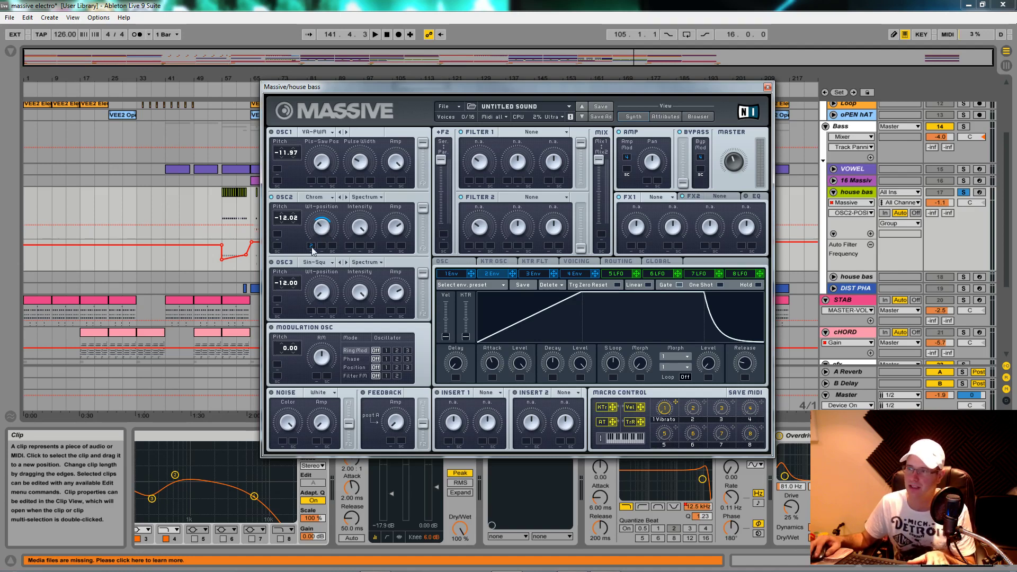
pyautogui.press('space')
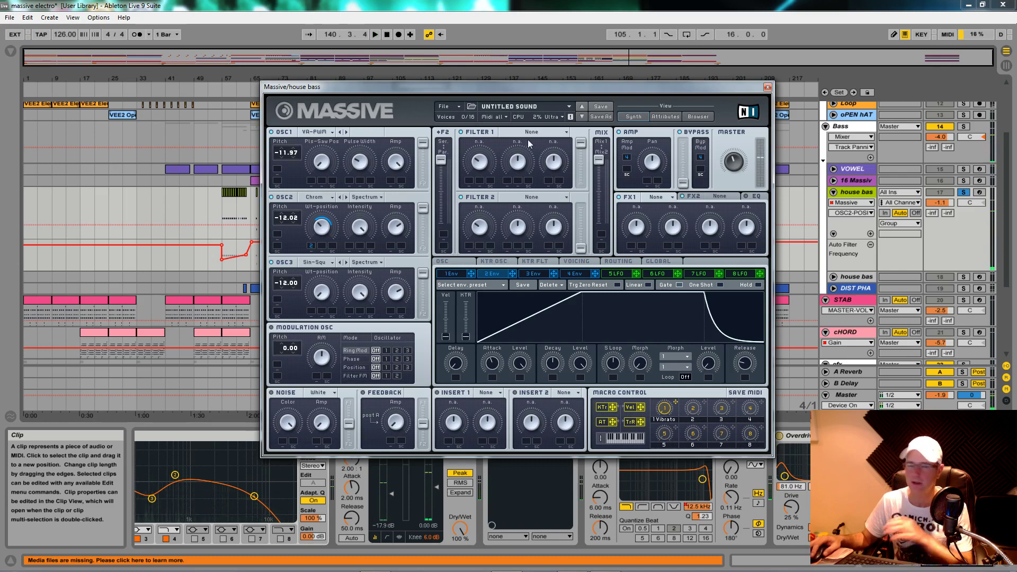
# Set filter 1 to Lowpass 2 and route envelope 2 to its cutoff and resonance
pyautogui.click(568, 132)
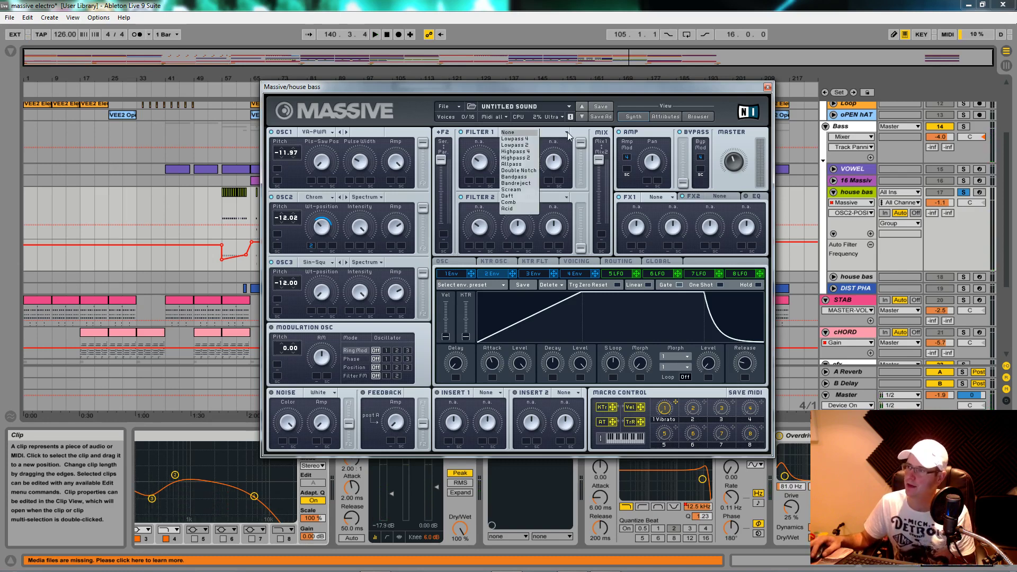
pyautogui.click(526, 145)
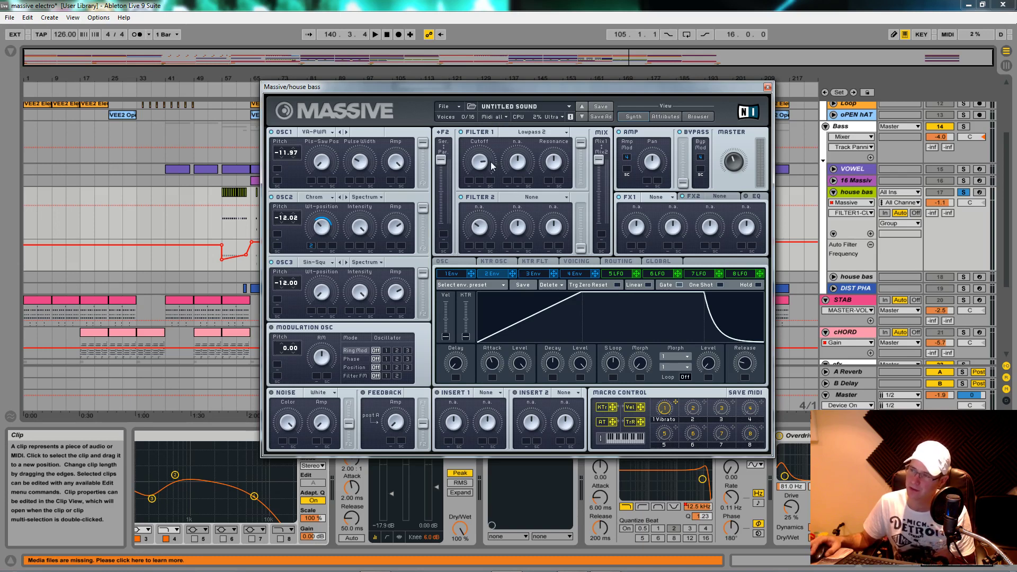
pyautogui.moveTo(516, 275); pyautogui.dragTo(469, 186)
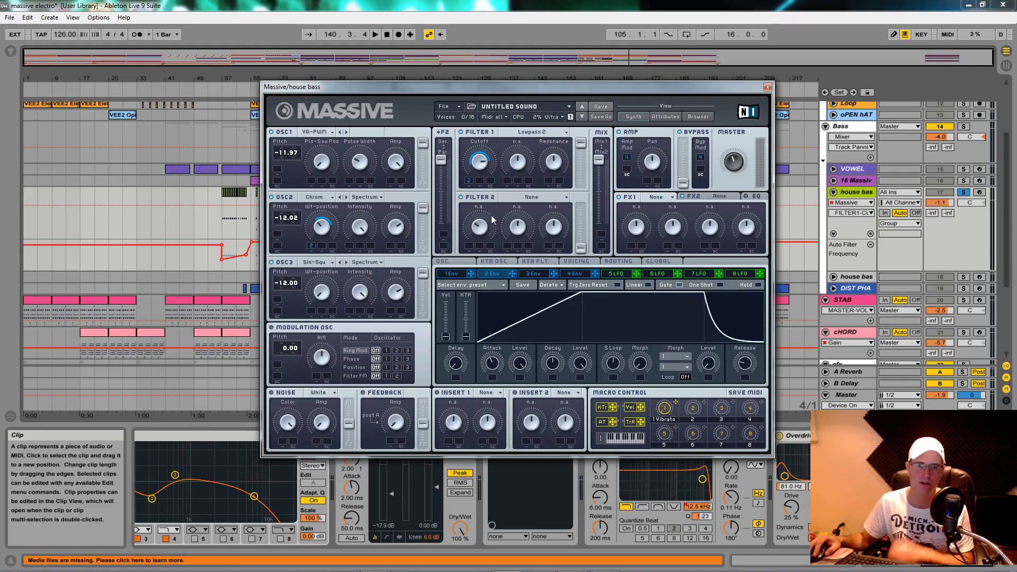
pyautogui.click(564, 158)
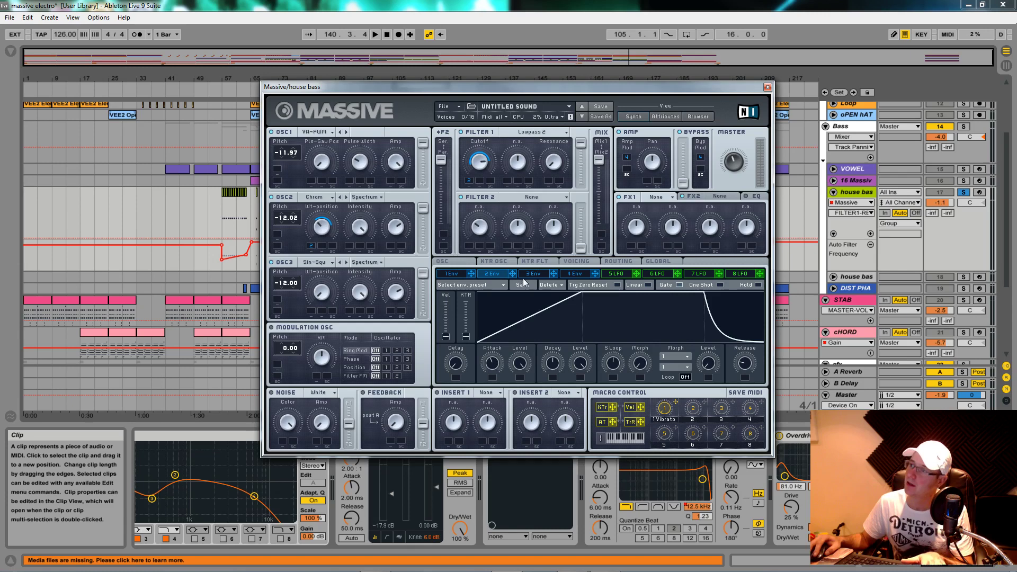
pyautogui.moveTo(514, 277); pyautogui.dragTo(551, 185)
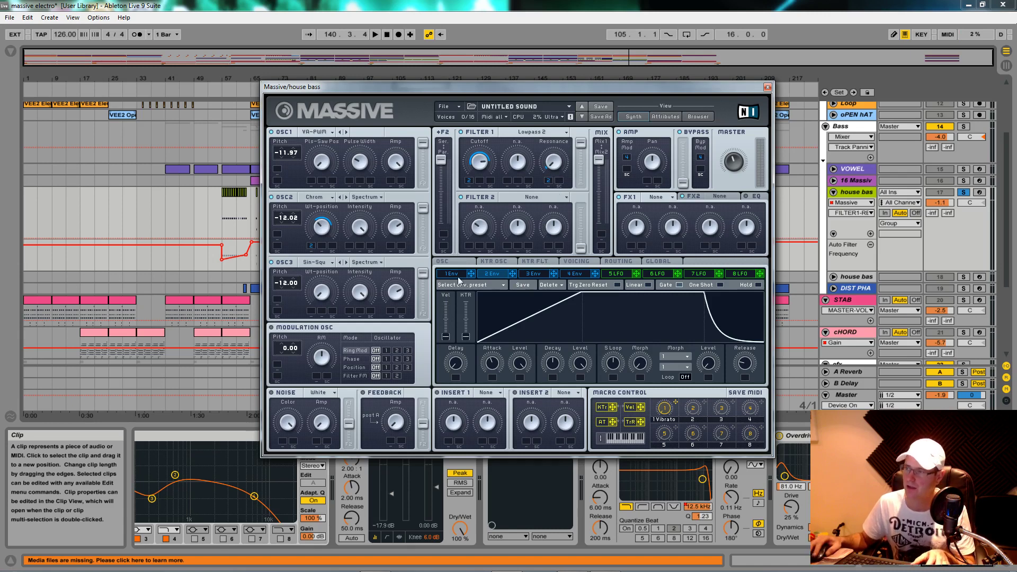
# Play the bass to hear the enveloped Lowpass 2 filter
pyautogui.press('space')
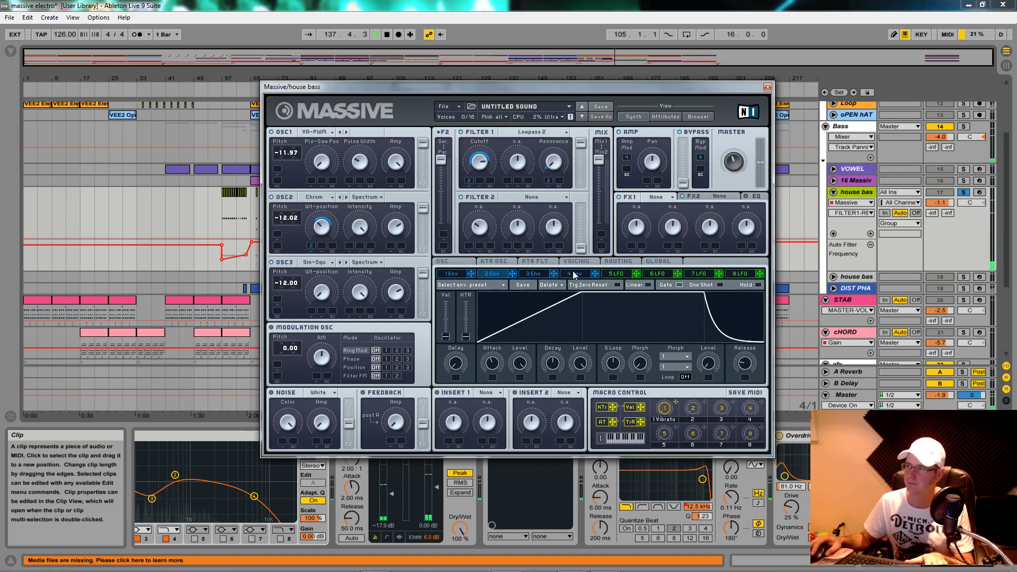
pyautogui.press('space')
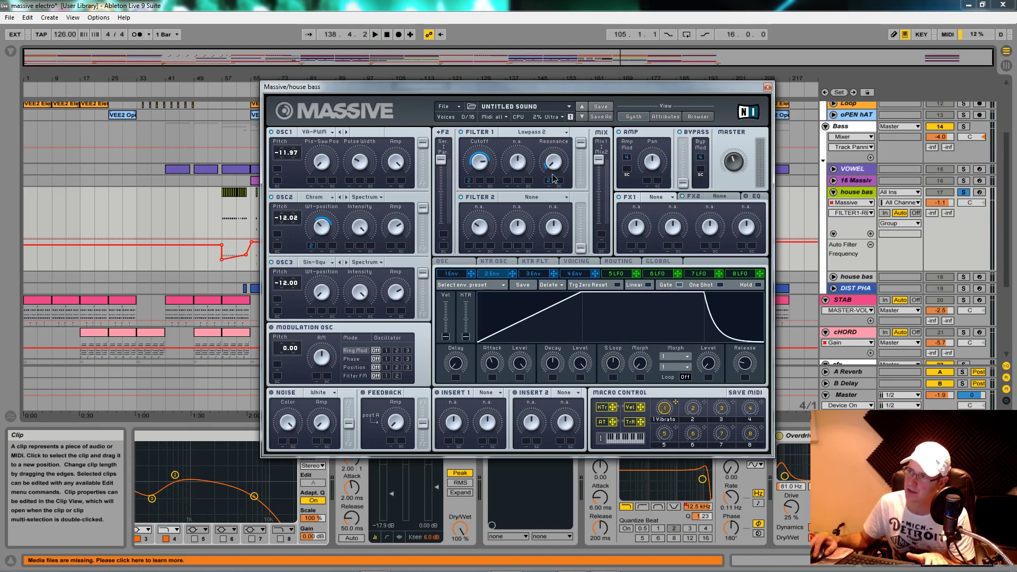
pyautogui.press('space')
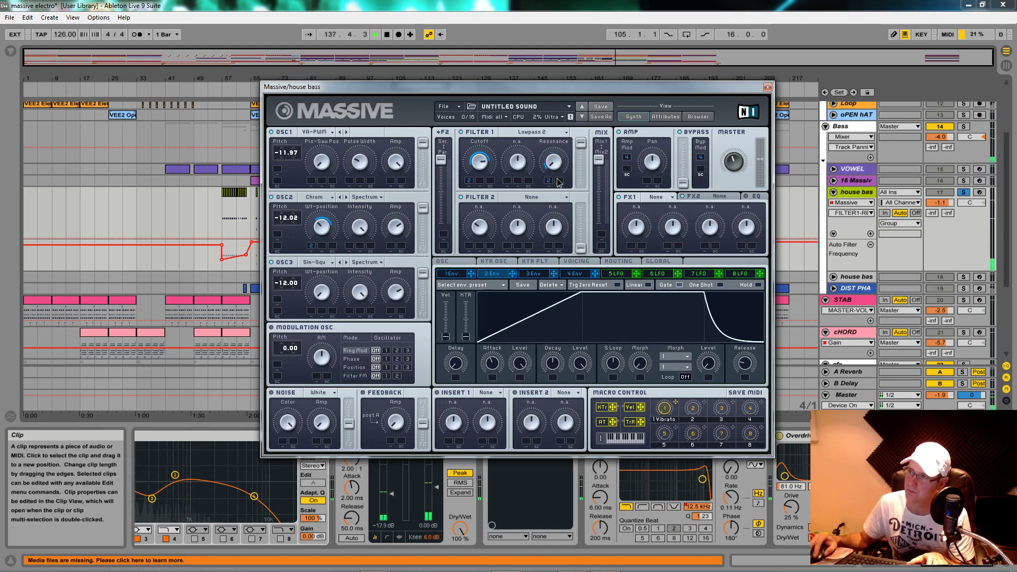
# Link macro 2 to the filter resonance and name it 'Resonance'
pyautogui.press('space')
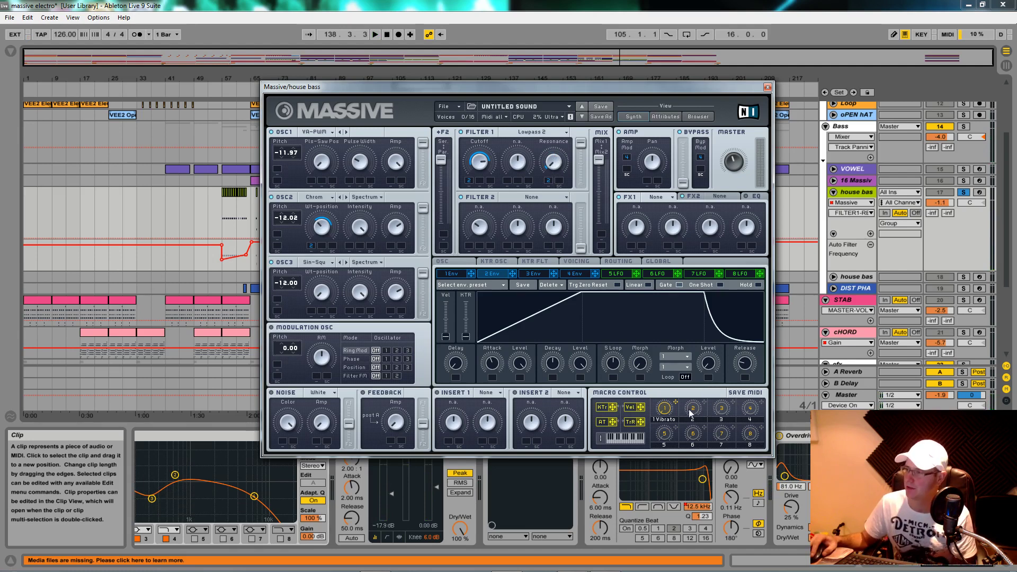
pyautogui.moveTo(704, 403); pyautogui.dragTo(560, 179)
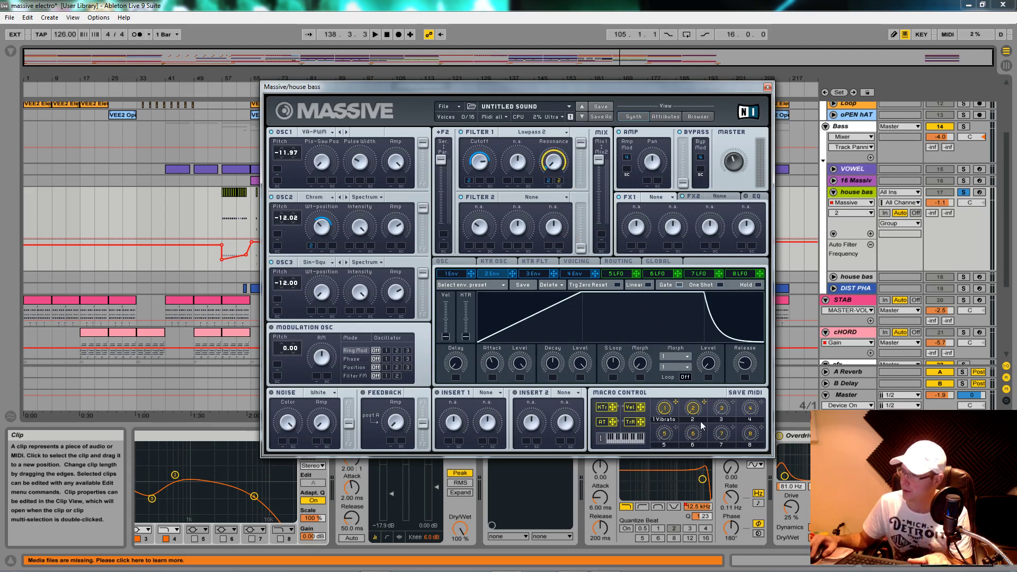
pyautogui.write('Resonance')
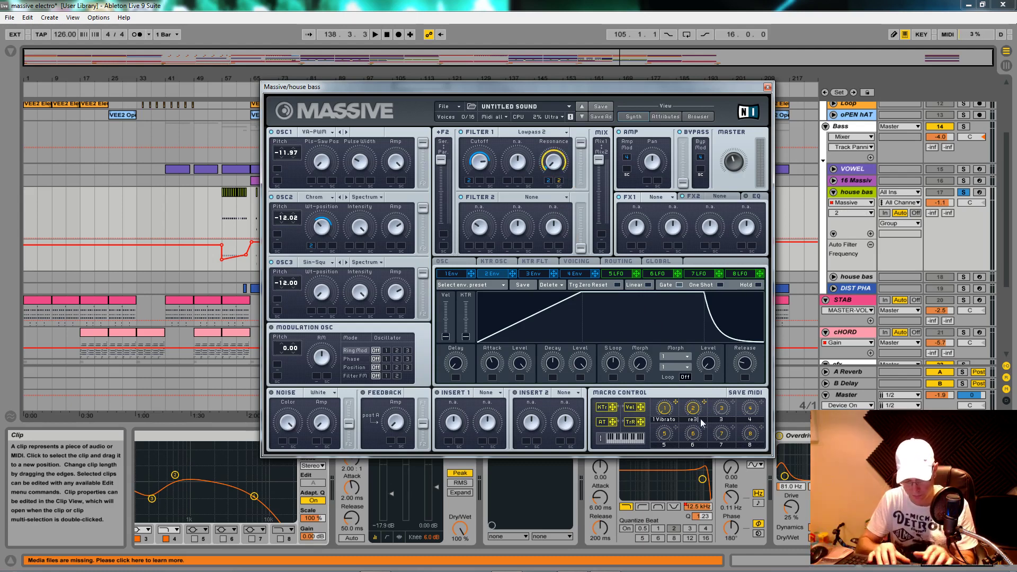
pyautogui.press('Return')
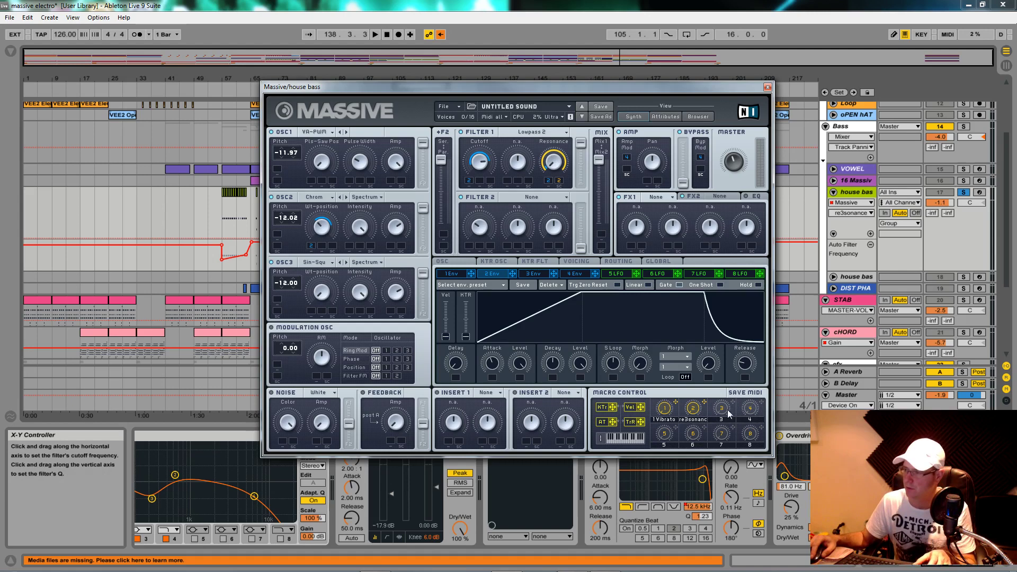
# Audition the bass with the resonance macro, then select the vibrato macro 1
pyautogui.press('space')
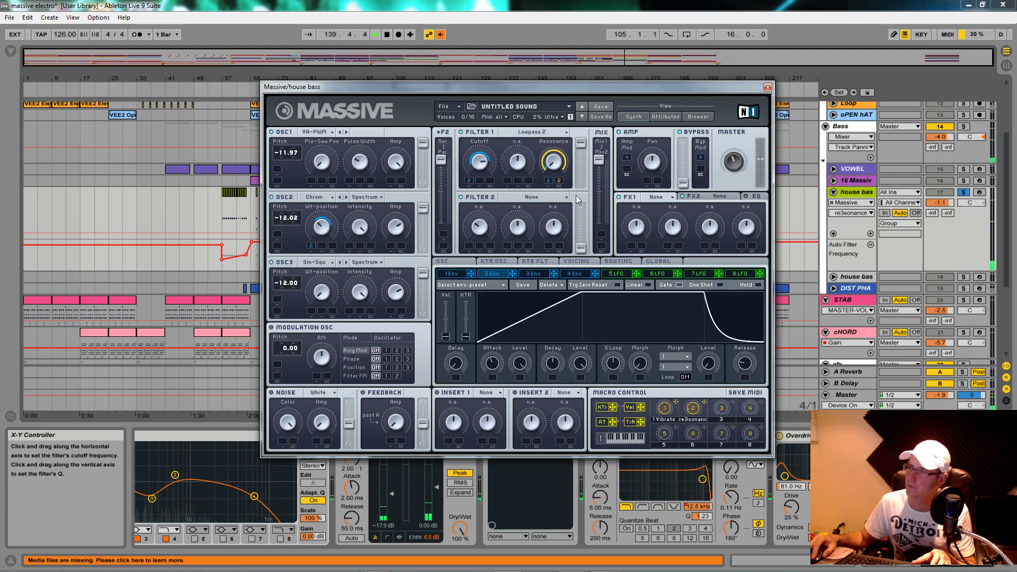
pyautogui.press('space')
pyautogui.press('space')
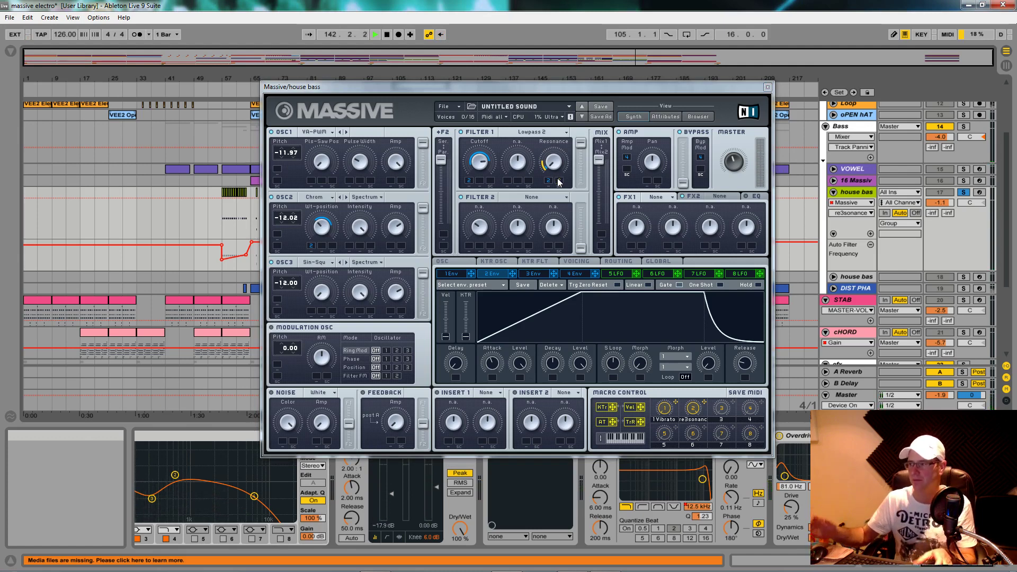
pyautogui.press('space')
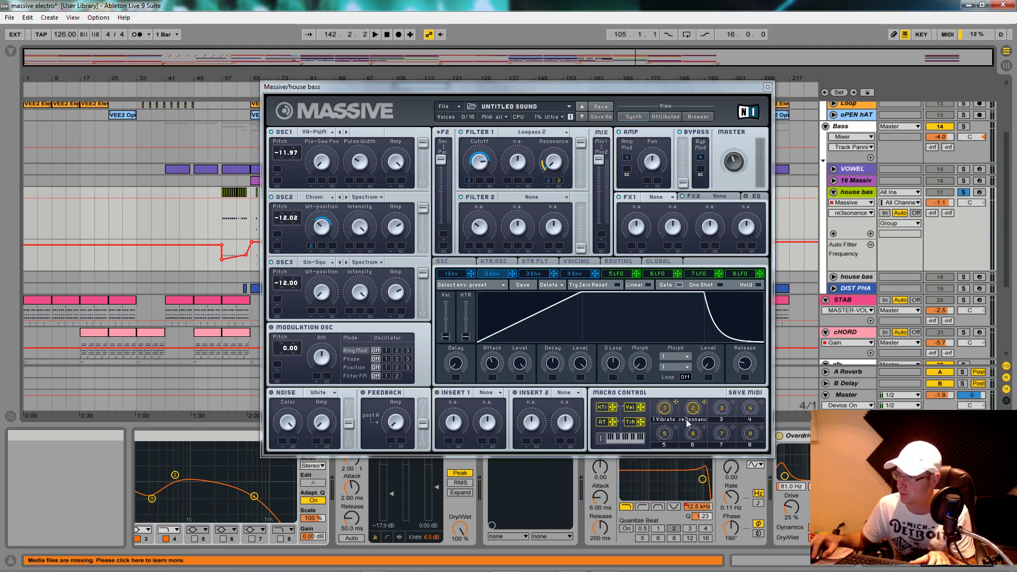
pyautogui.click(665, 409)
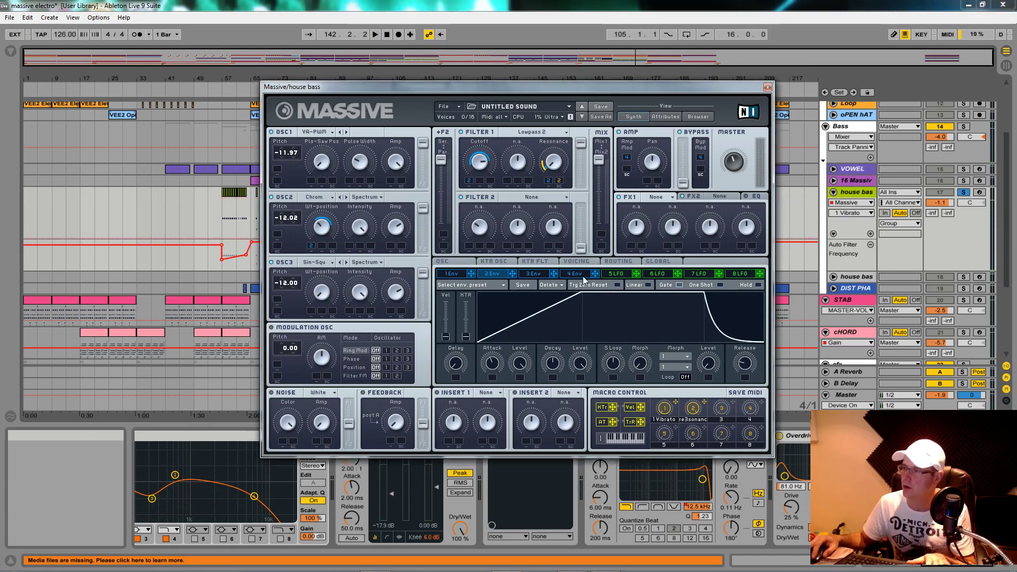
# Remove macro 1's assignments from the vibrato rate and vibrato depth on the OSC page
pyautogui.click(459, 261)
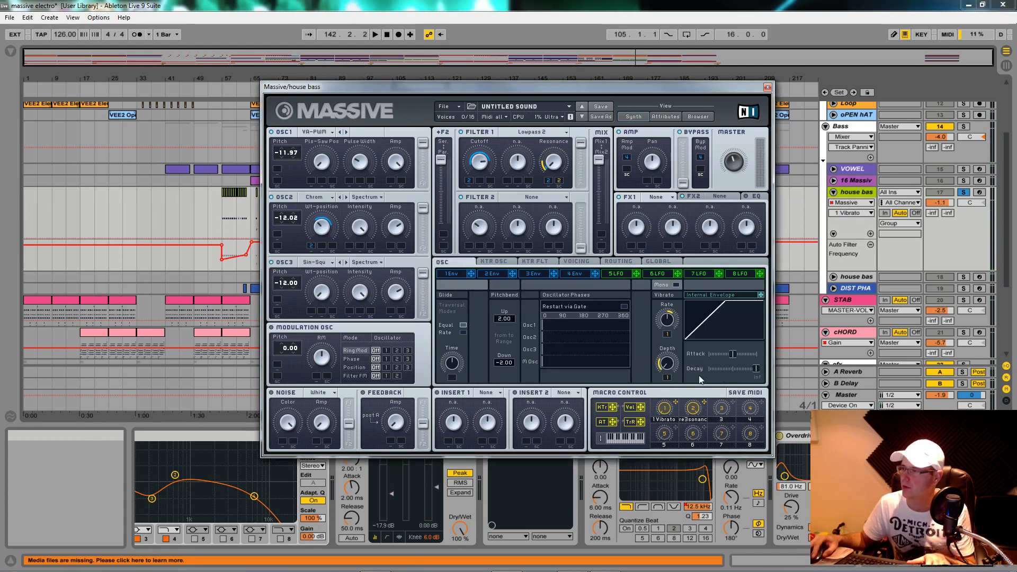
pyautogui.rightClick(668, 378)
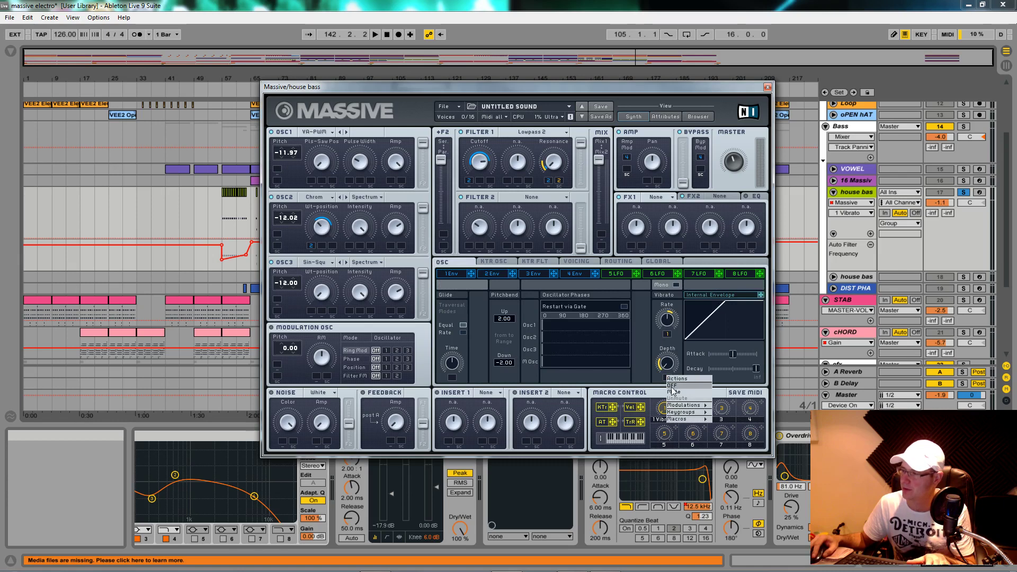
pyautogui.click(675, 392)
pyautogui.rightClick(669, 336)
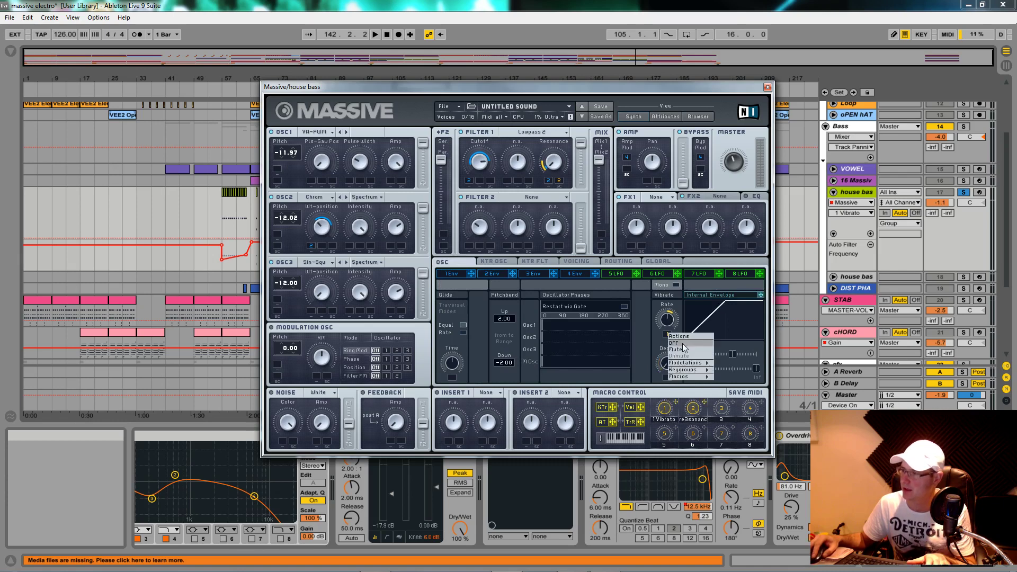
pyautogui.click(684, 347)
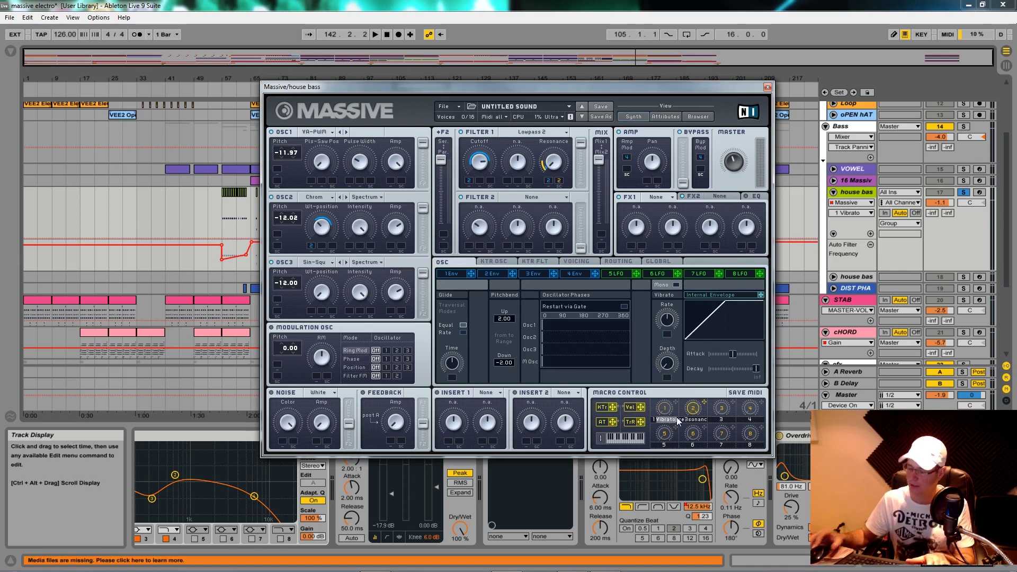
# Rename macro 1 to 'delay' and start playback of the bass
pyautogui.write('delay')
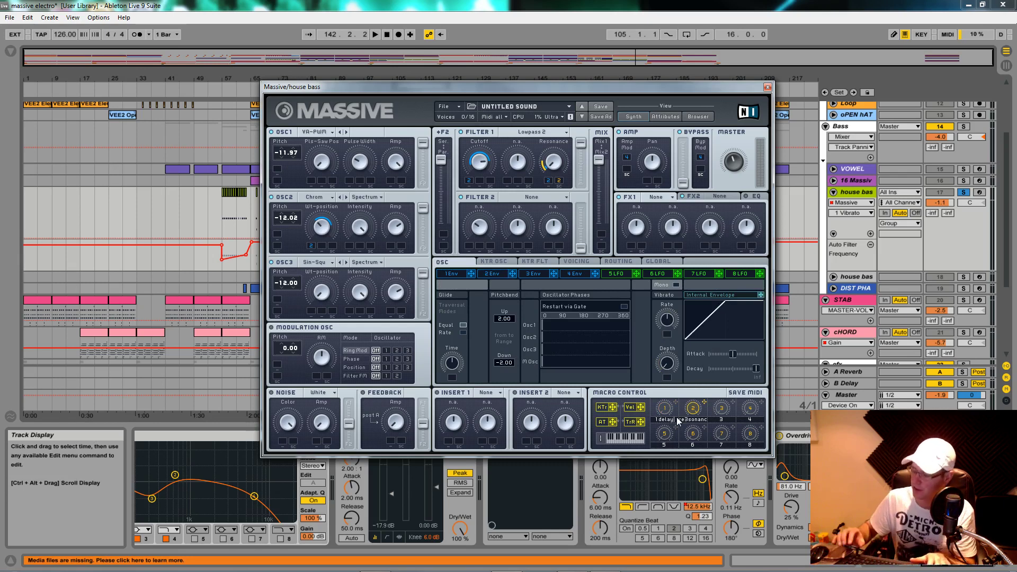
pyautogui.press('Return')
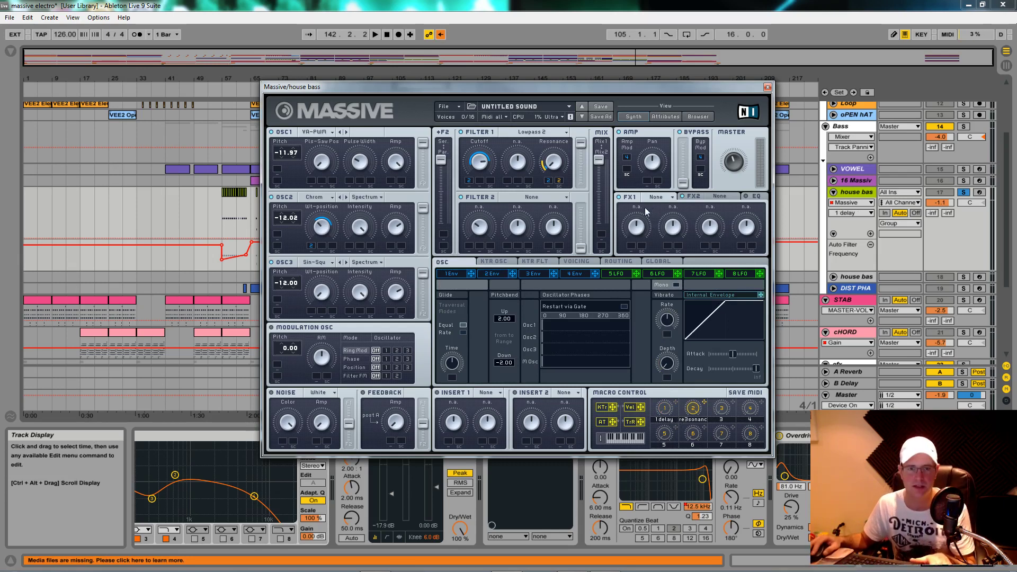
pyautogui.press('space')
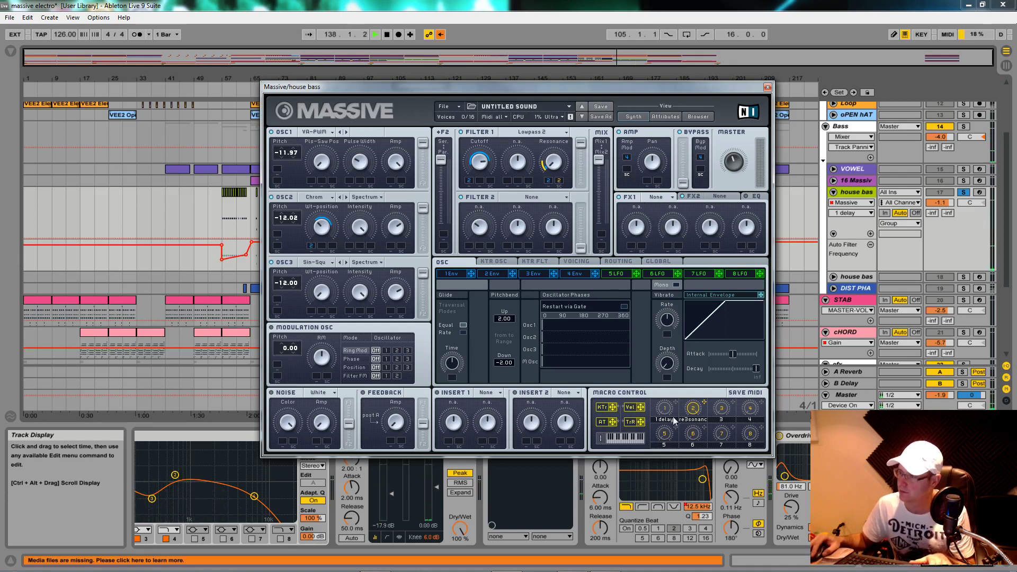
# Load C Tube into Massive's FX1 slot and play the bass to hear it
pyautogui.click(693, 418)
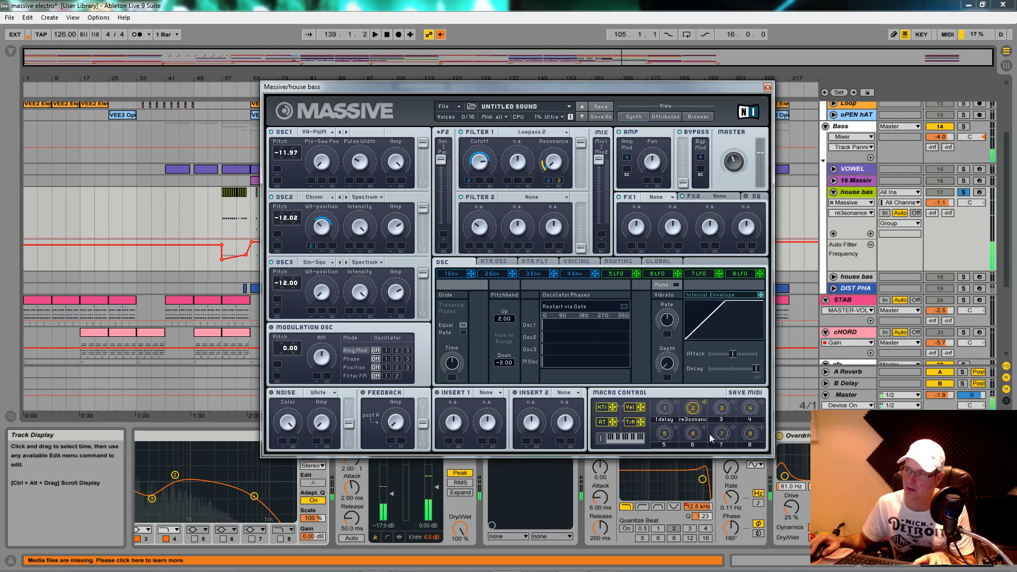
pyautogui.press('space')
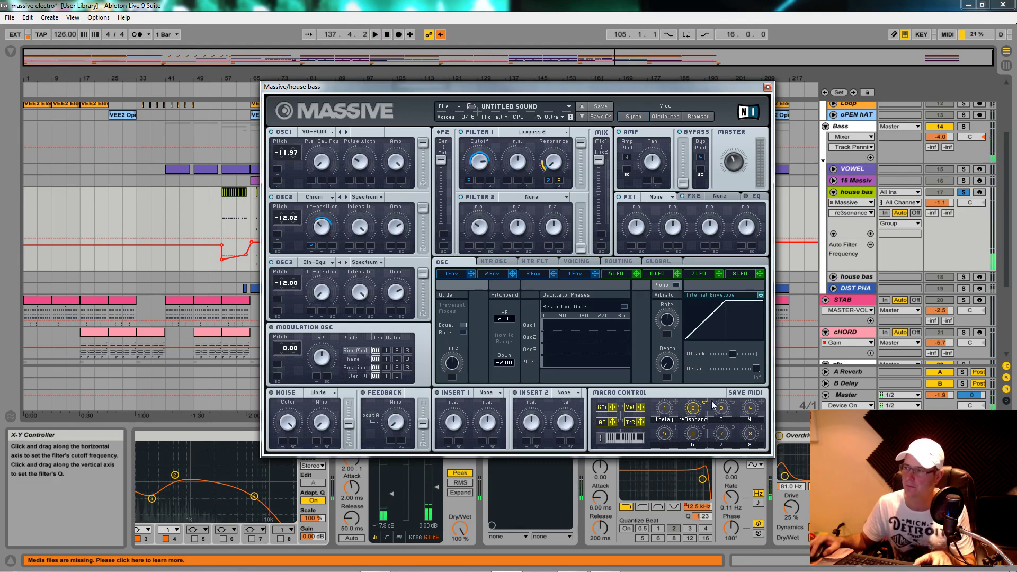
pyautogui.click(672, 197)
pyautogui.click(675, 295)
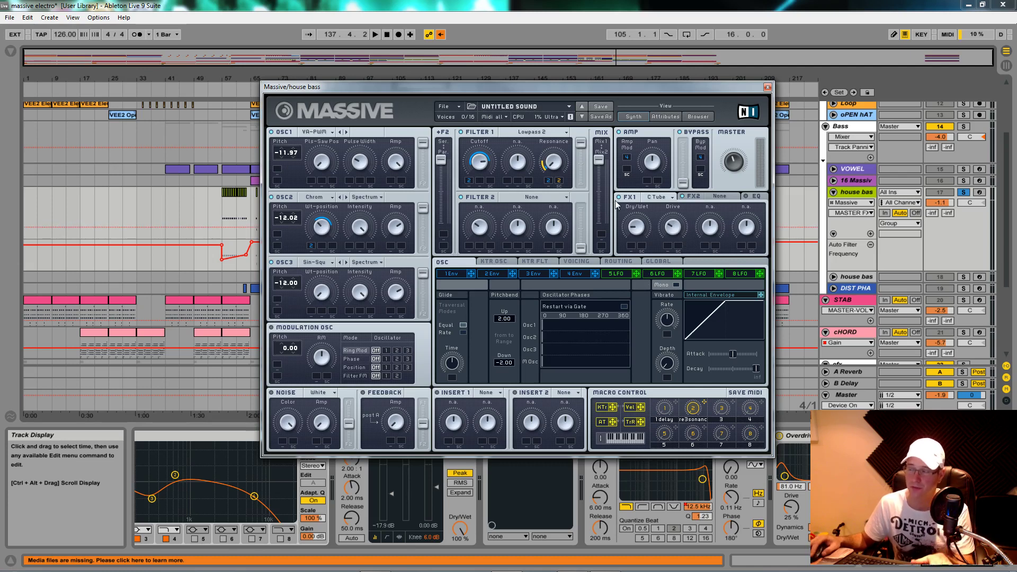
pyautogui.press('space')
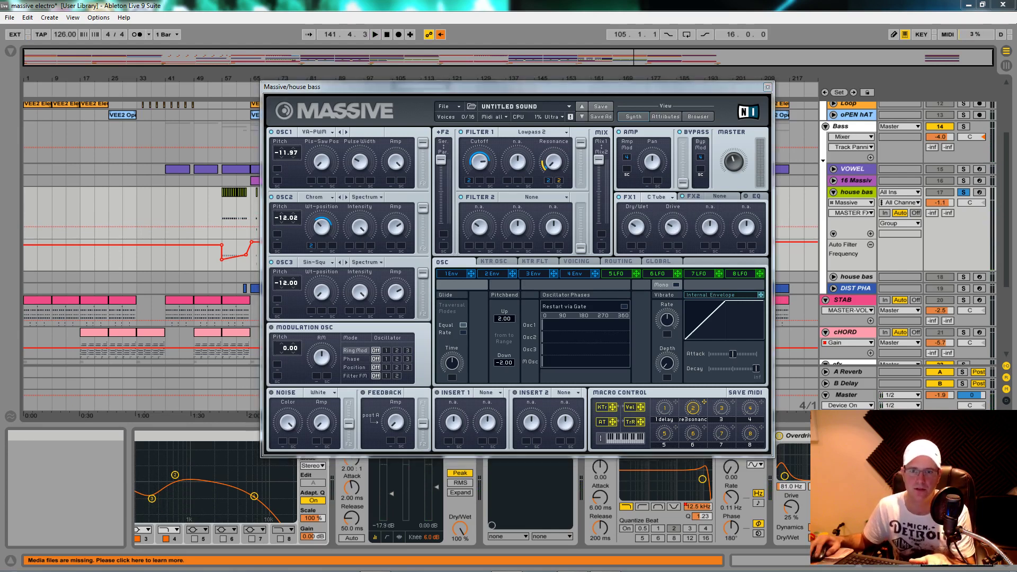
# Load Delay S into the FX2 slot and audition the bass with the synced delay
pyautogui.click(737, 197)
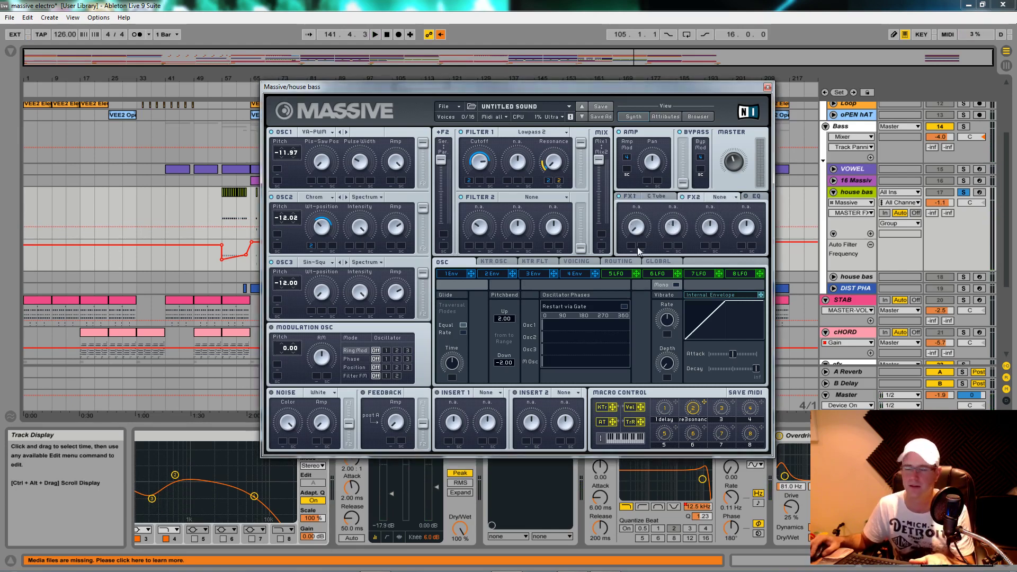
pyautogui.click(736, 198)
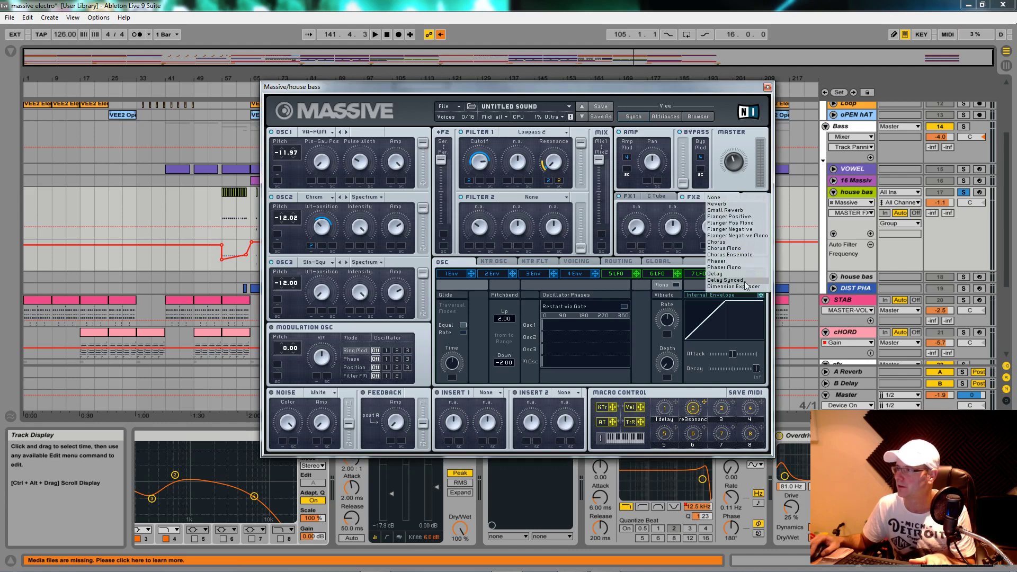
pyautogui.click(745, 282)
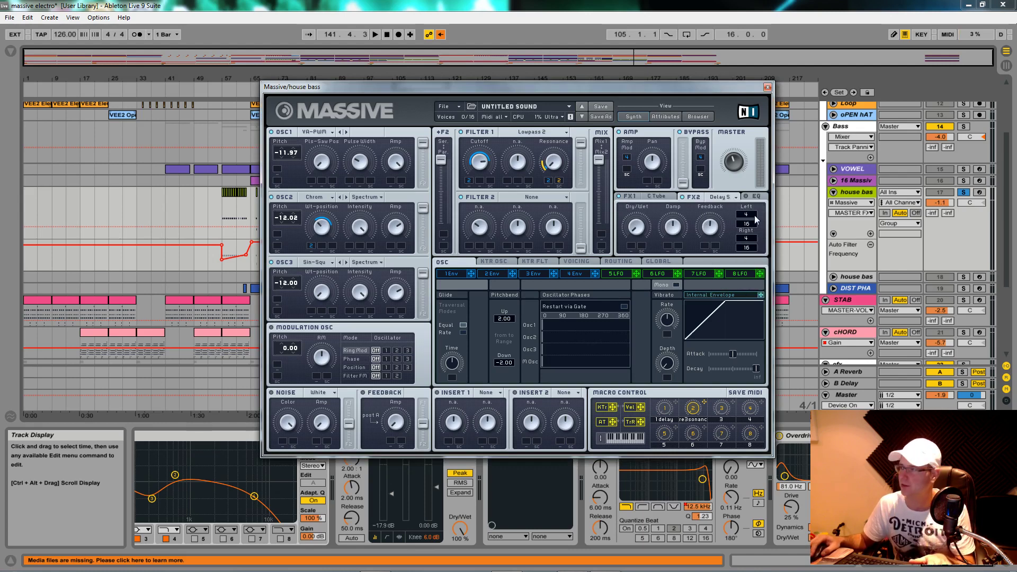
pyautogui.scroll(1, 755, 215)
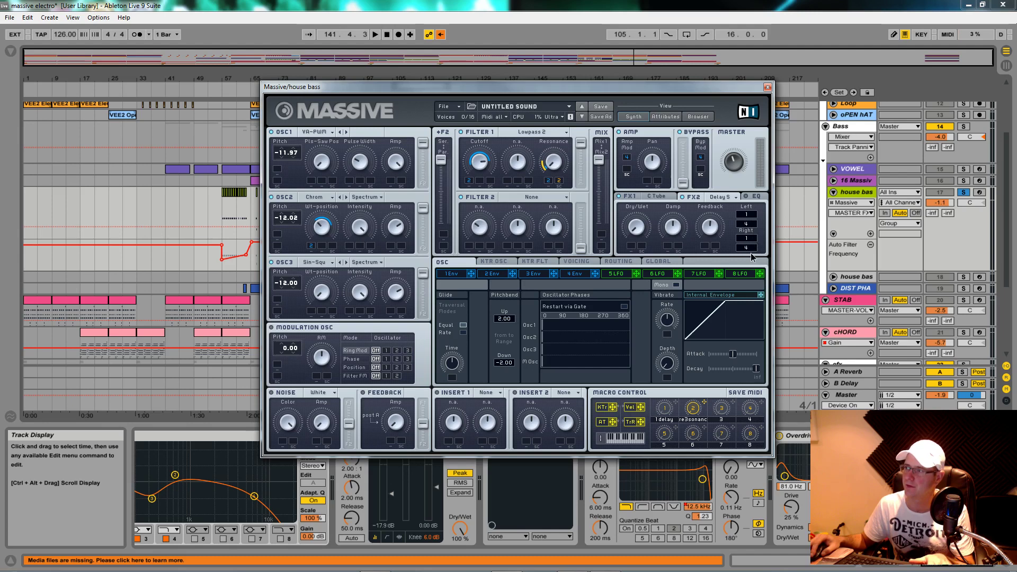
pyautogui.press('space')
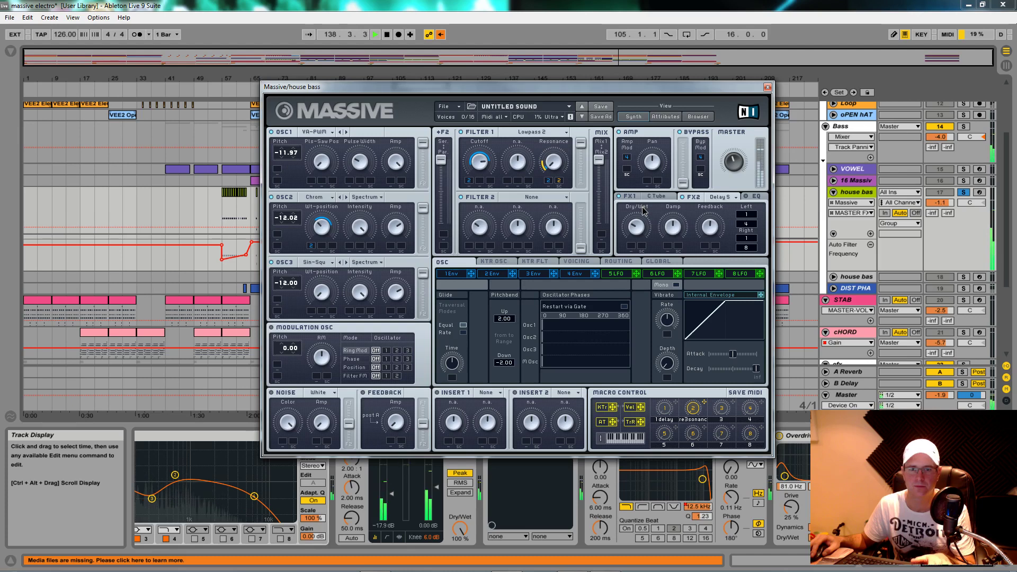
pyautogui.press('space')
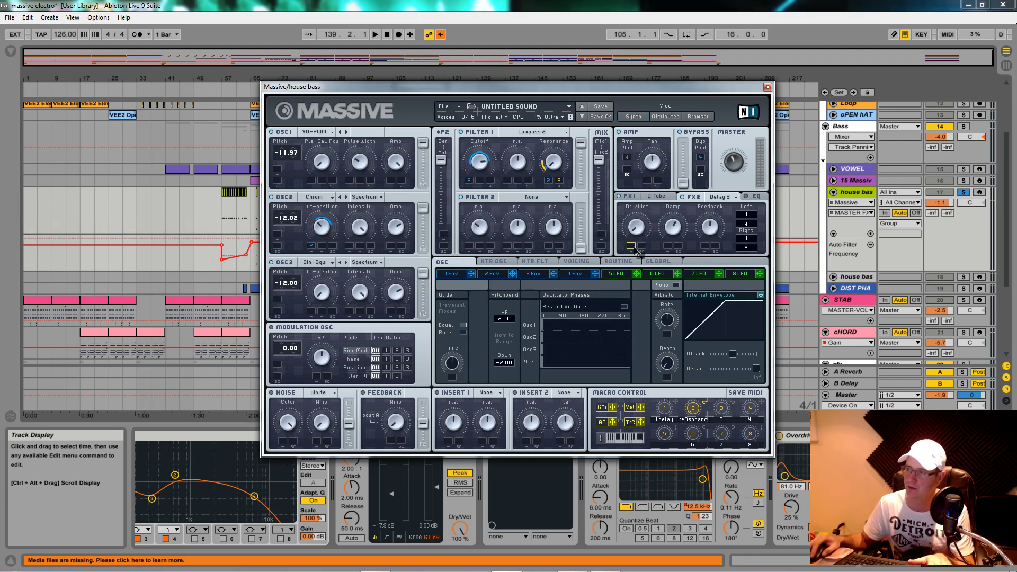
# Assign the delay macro to the delay's dry/wet, test it, and shorten the vibrato envelope decay
pyautogui.moveTo(635, 249); pyautogui.dragTo(631, 246)
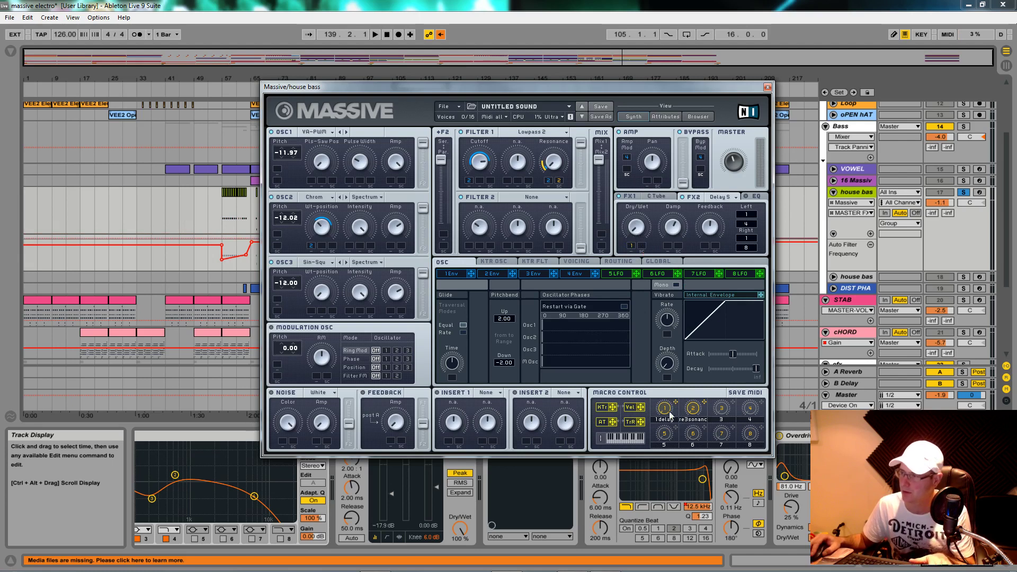
pyautogui.moveTo(676, 405); pyautogui.dragTo(633, 247)
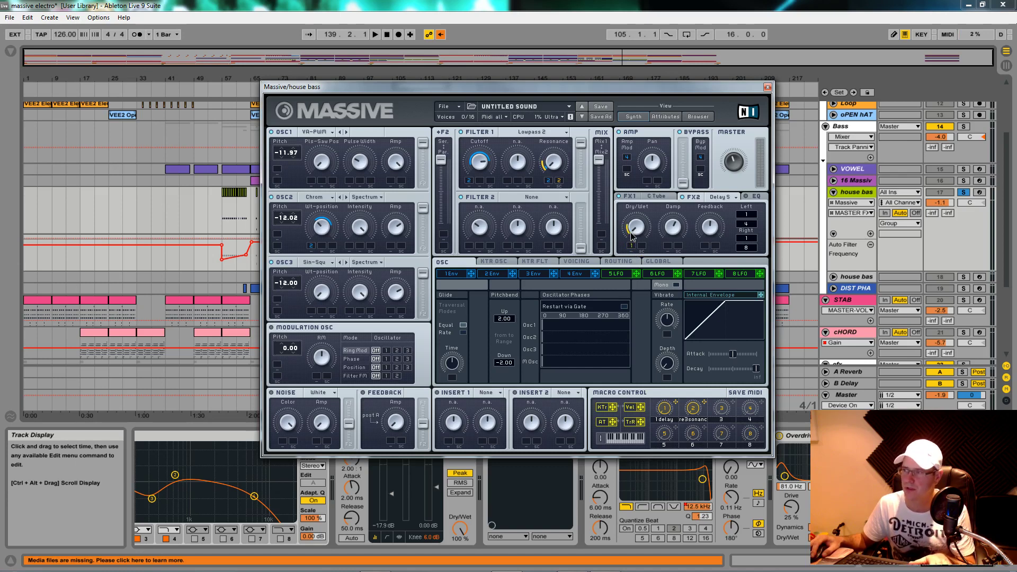
pyautogui.press('space')
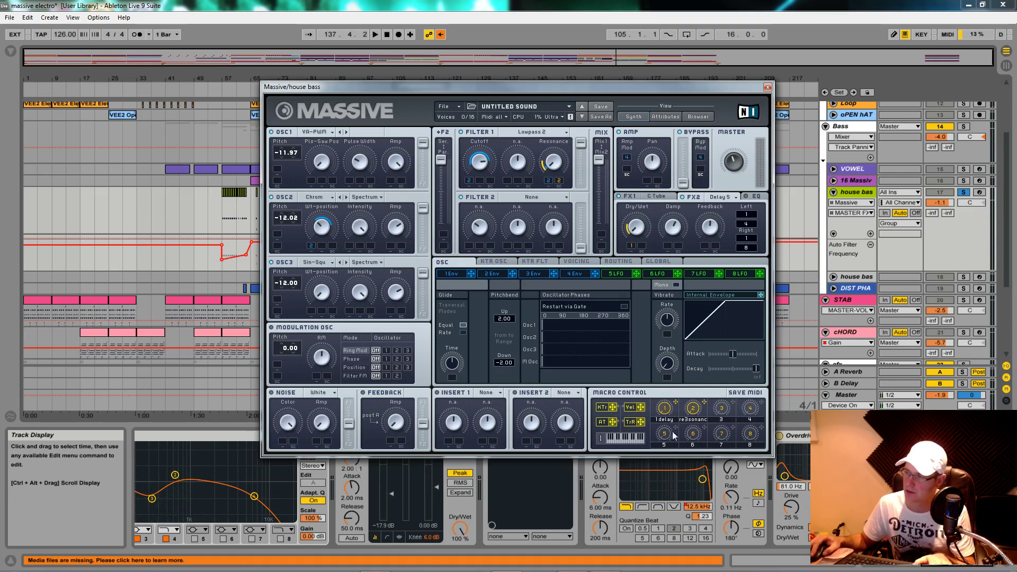
pyautogui.press('space')
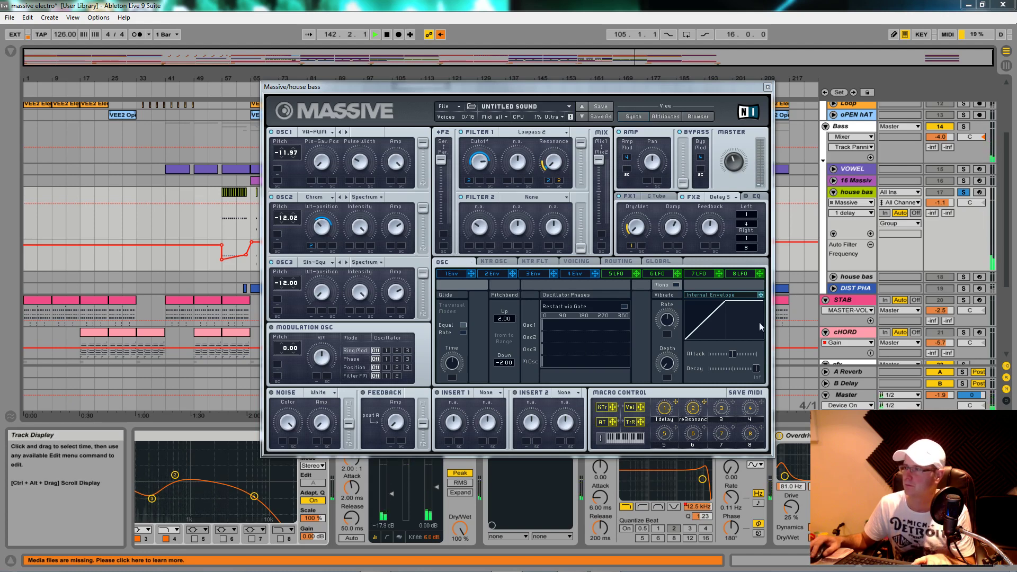
pyautogui.moveTo(737, 367); pyautogui.dragTo(732, 368)
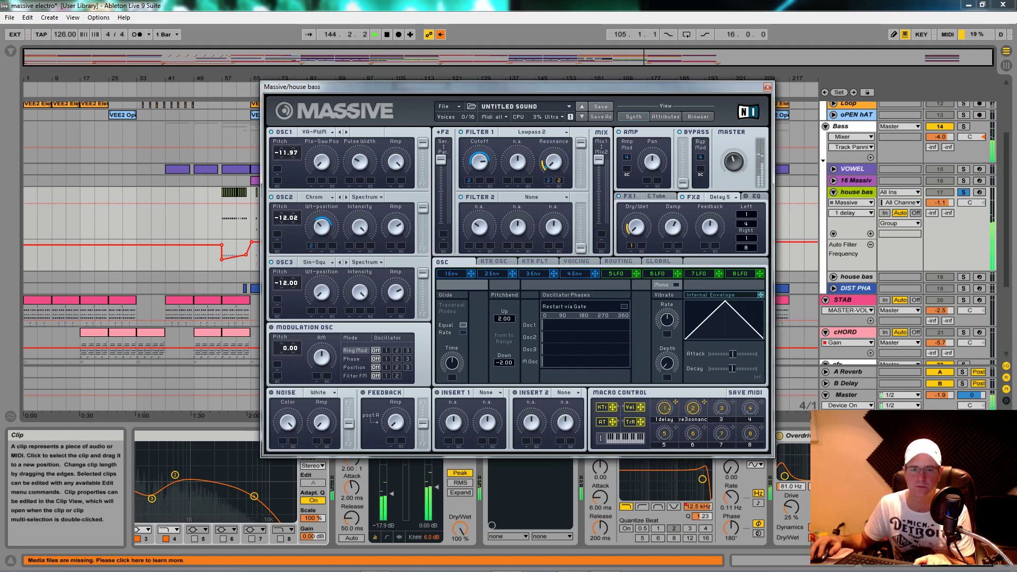
# Show Massive's global routing diagram and audition the bass while touching the delay macro
pyautogui.press('space')
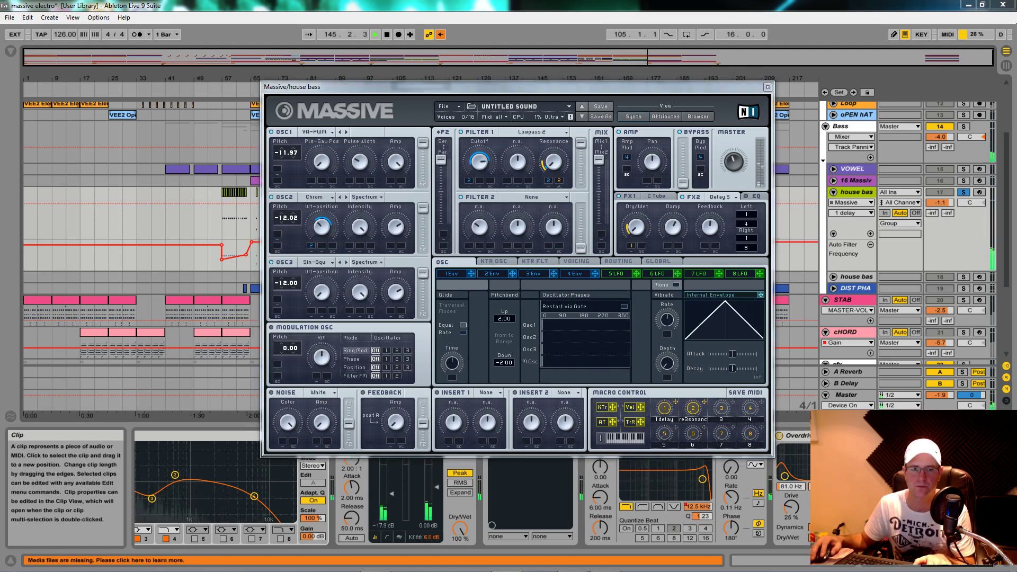
pyautogui.click(659, 262)
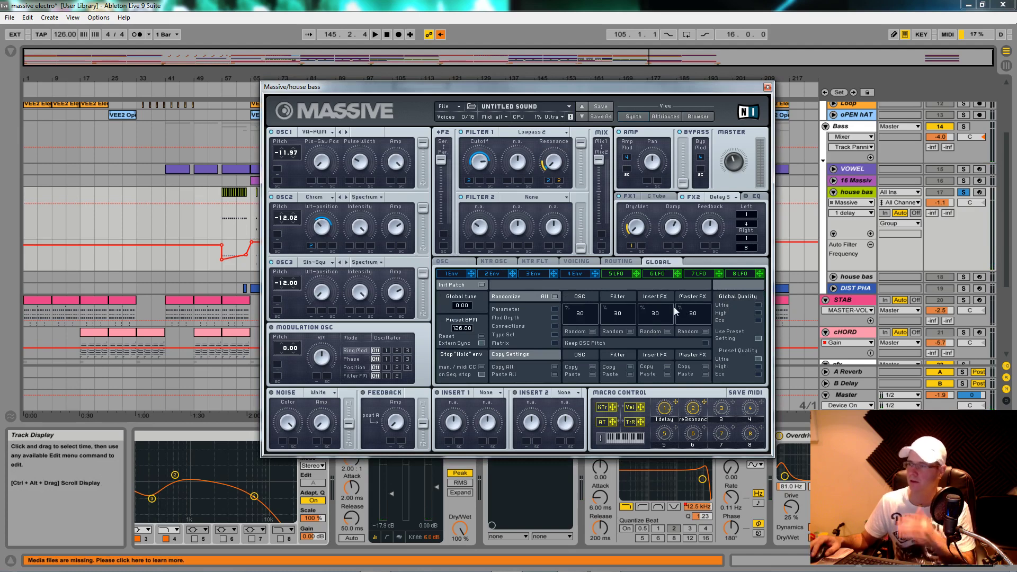
pyautogui.click(619, 262)
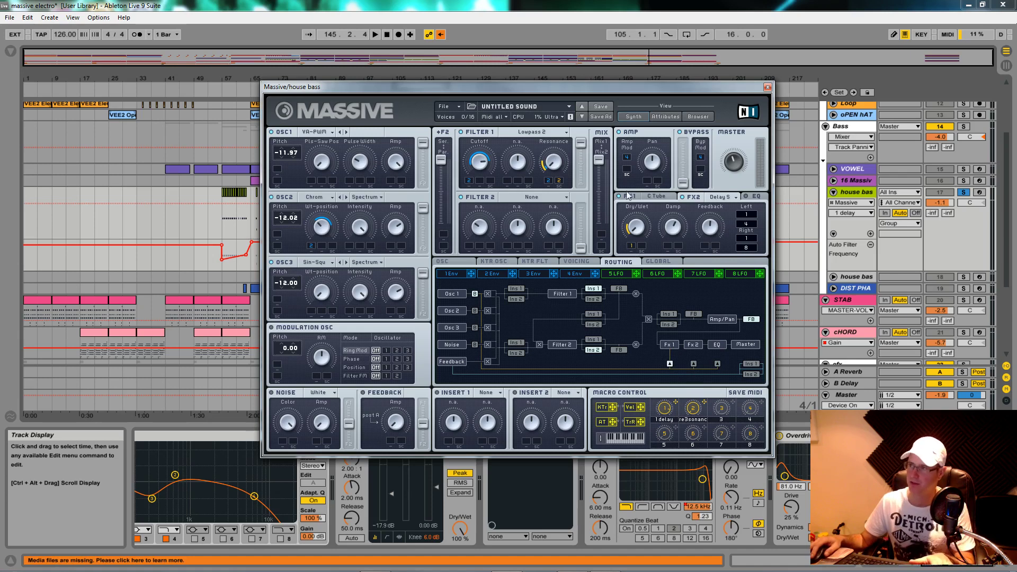
pyautogui.press('space')
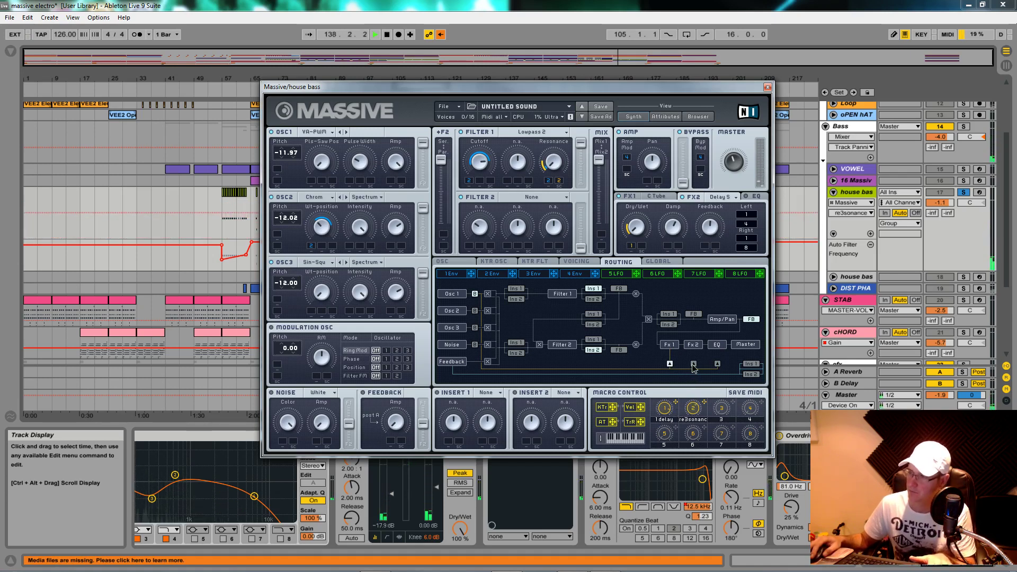
pyautogui.click(665, 409)
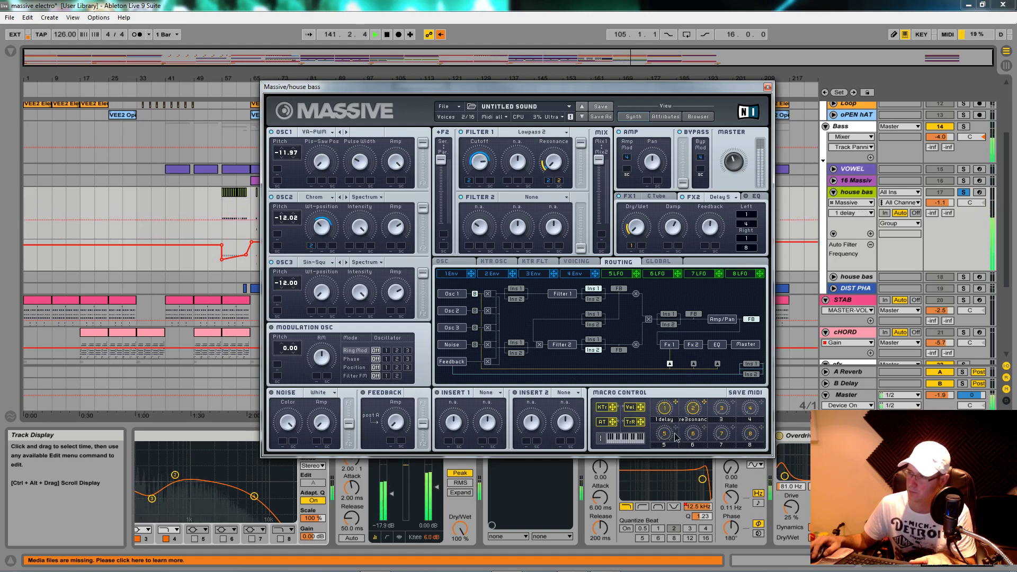
pyautogui.press('space')
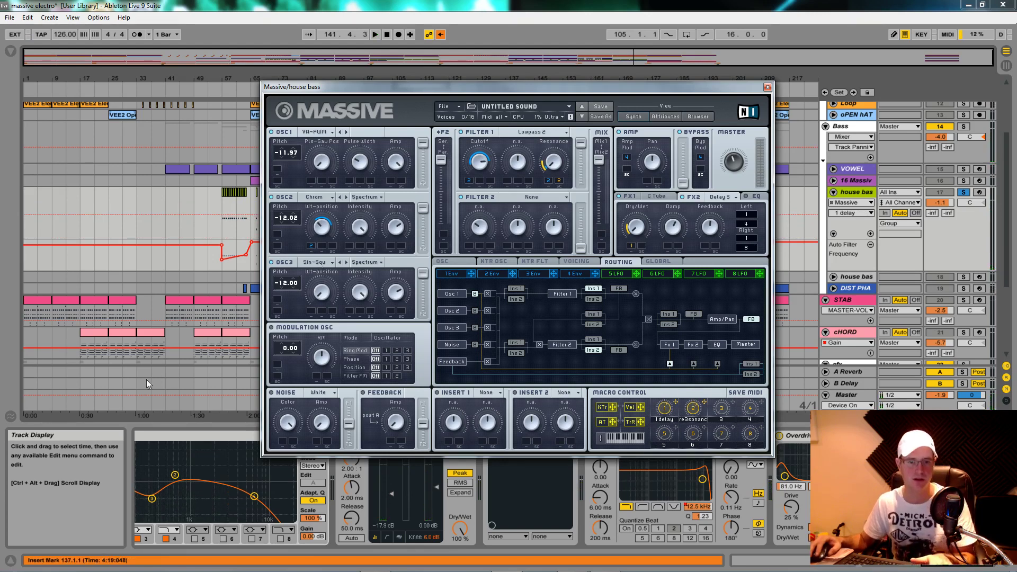
# Unsolo the house bass track and play the full mix from bar 65
pyautogui.click(577, 262)
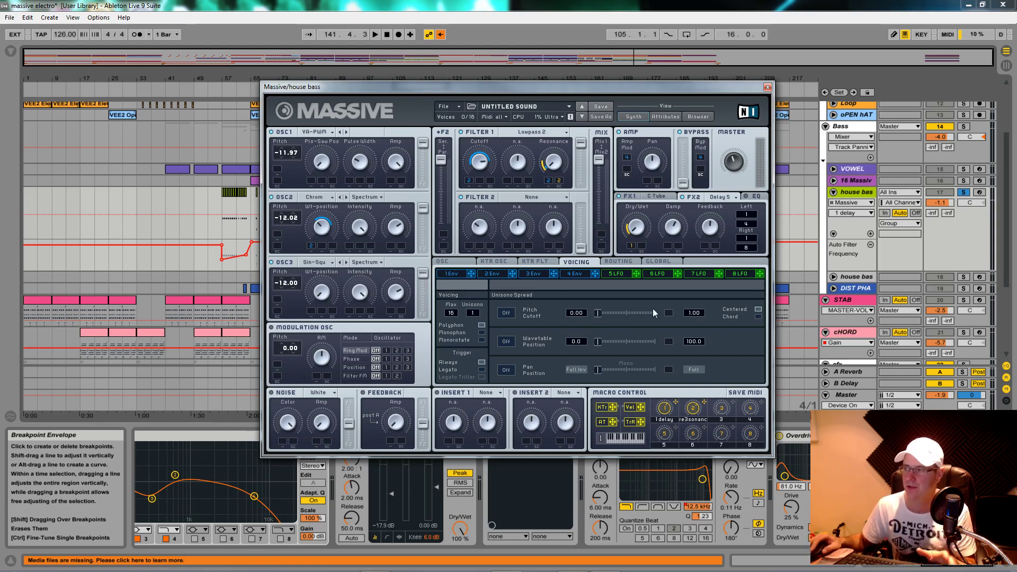
pyautogui.moveTo(517, 89)
pyautogui.mouseDown()
pyautogui.moveTo(475, 81)
pyautogui.moveTo(513, 83)
pyautogui.mouseUp()
pyautogui.moveTo(621, 80); pyautogui.dragTo(371, 328)
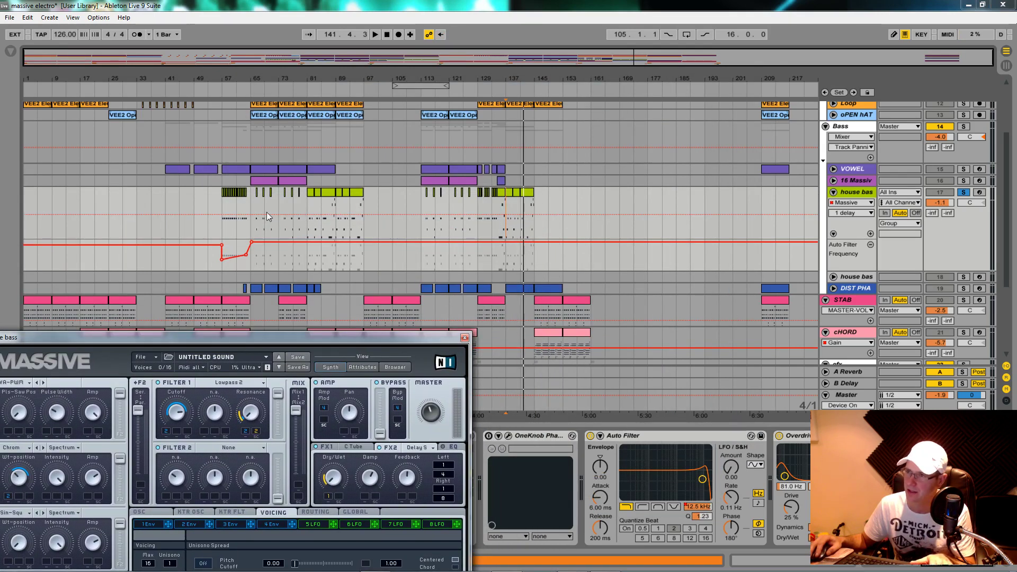
pyautogui.click(251, 214)
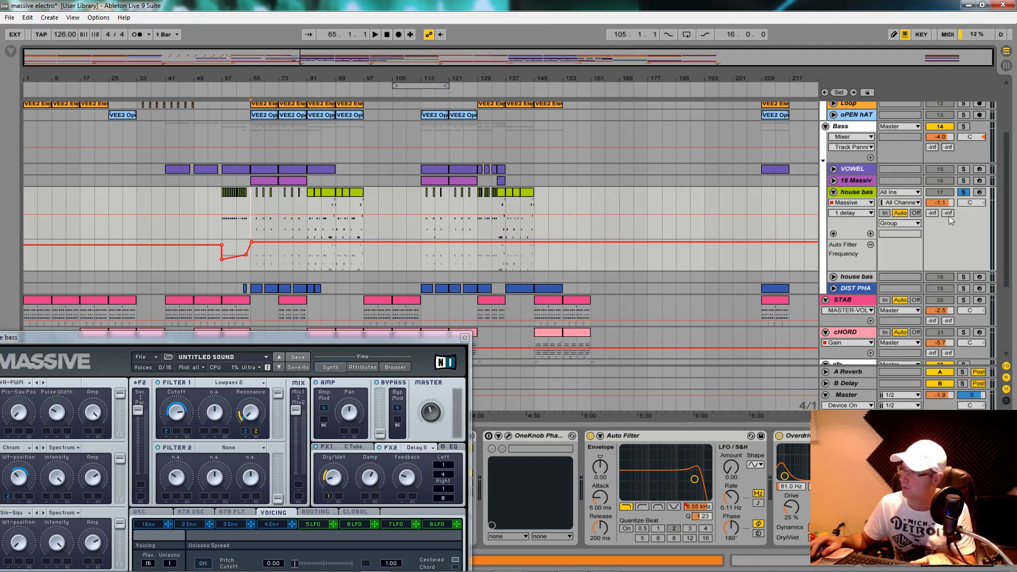
pyautogui.click(964, 193)
pyautogui.press('space')
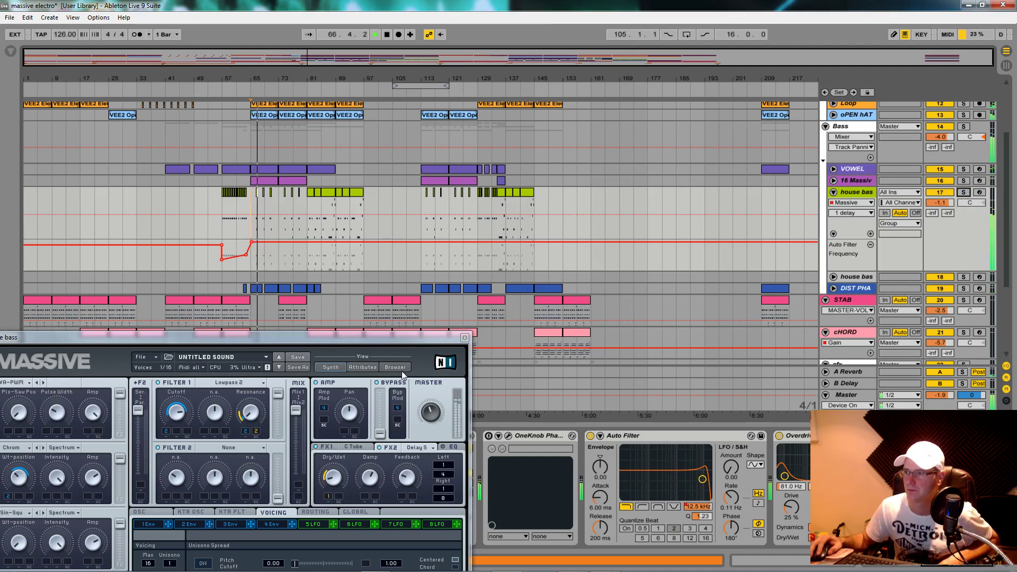
# Jump to bar 81, tweak the resonance and delay macros, then stop and close Massive
pyautogui.moveTo(432, 338); pyautogui.dragTo(507, 263)
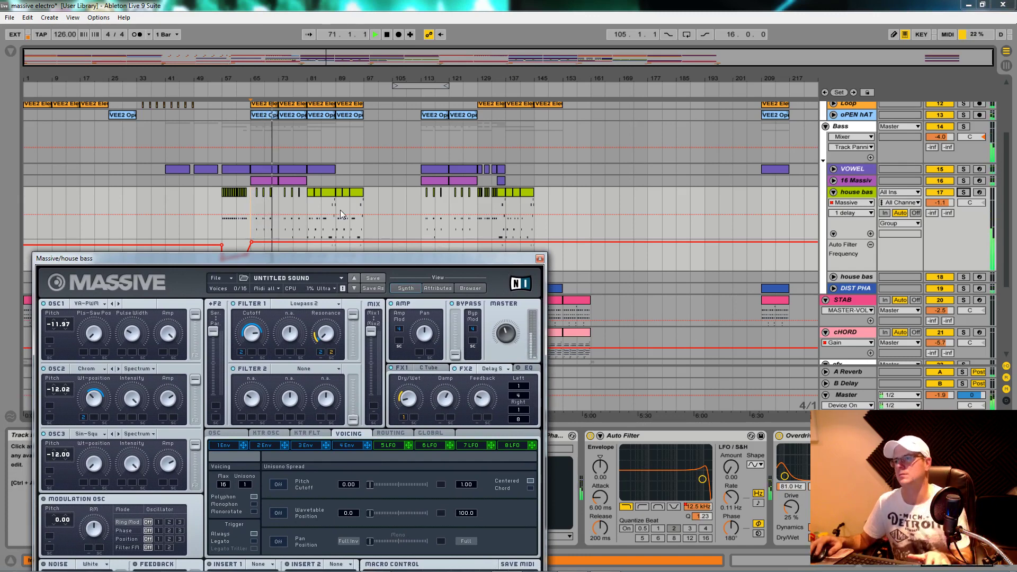
pyautogui.click(311, 212)
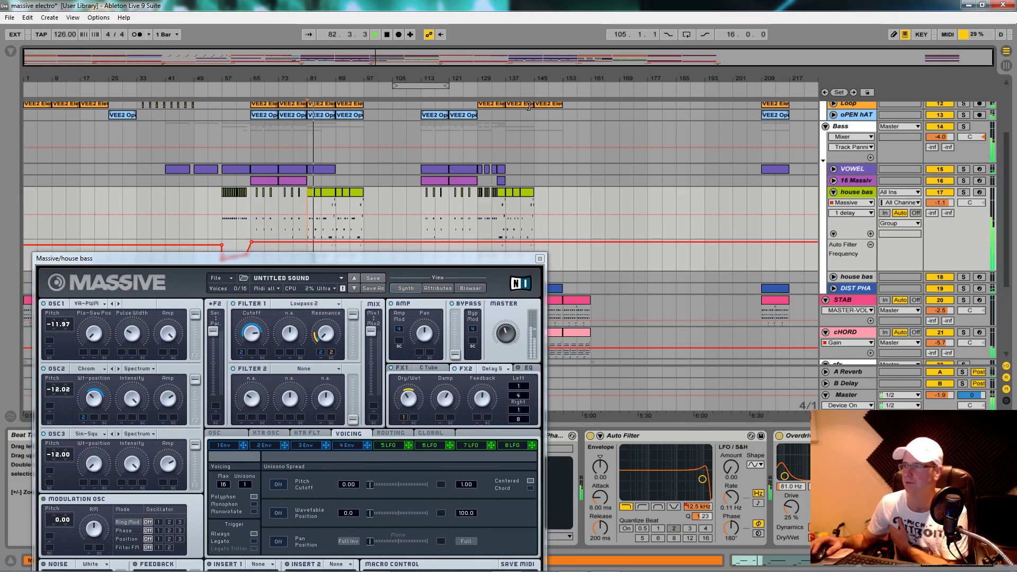
pyautogui.moveTo(481, 258); pyautogui.dragTo(647, 128)
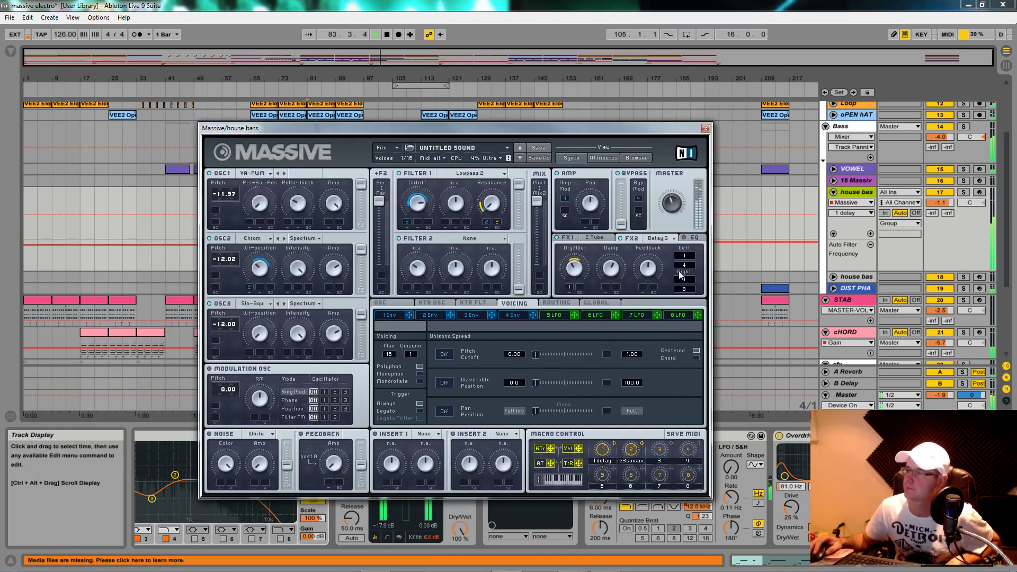
pyautogui.click(631, 450)
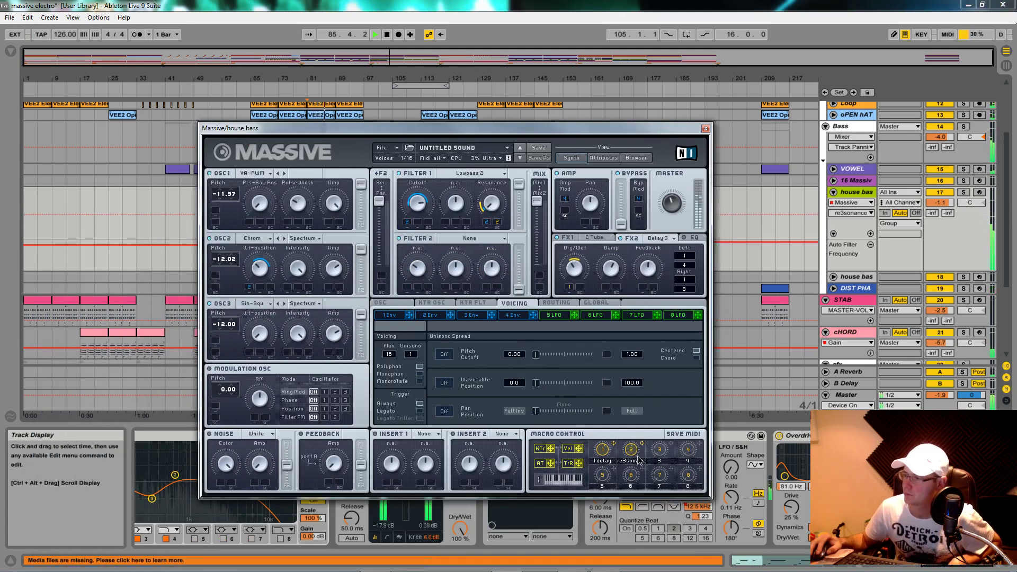
pyautogui.click(604, 451)
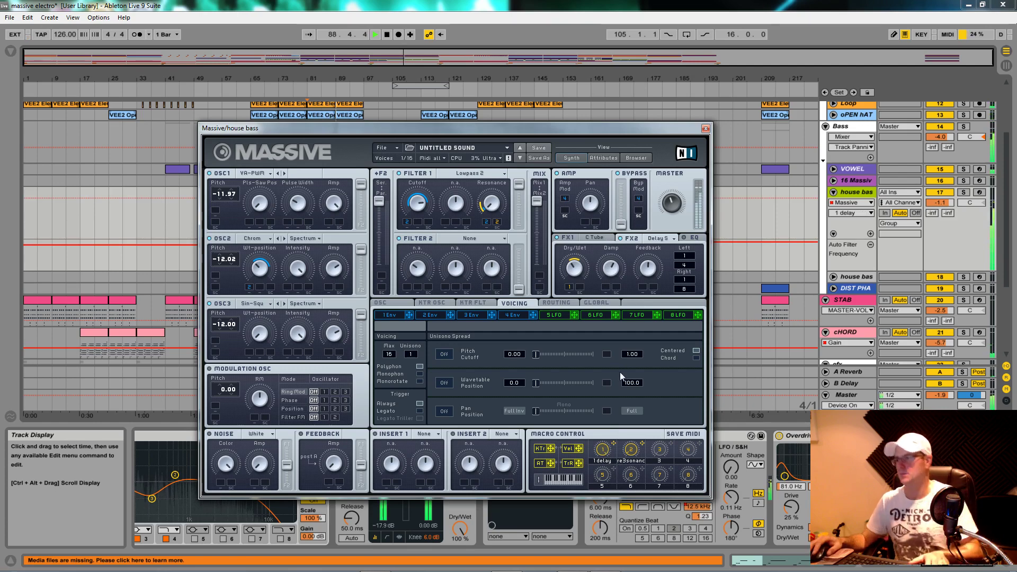
pyautogui.press('space')
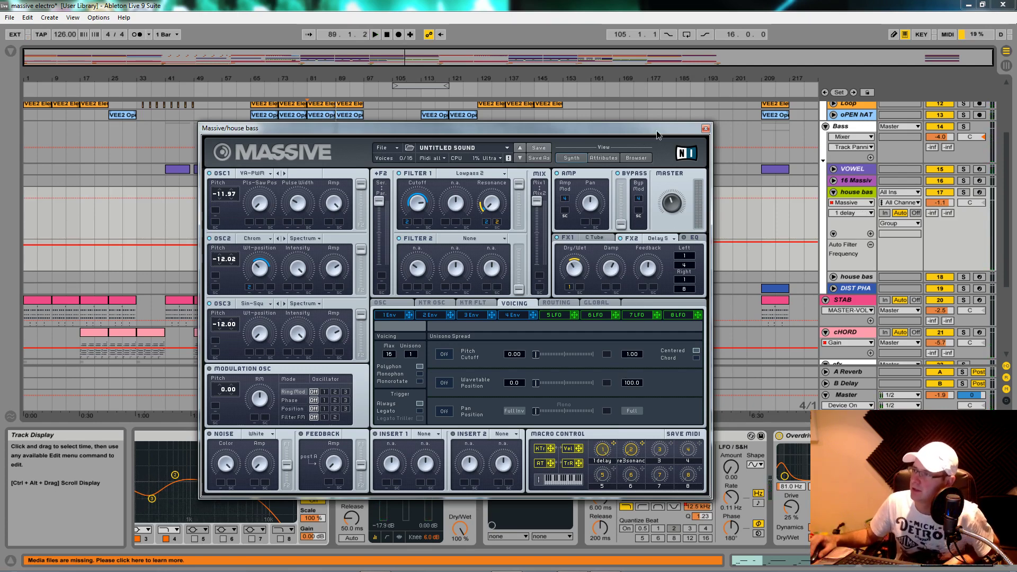
pyautogui.click(705, 129)
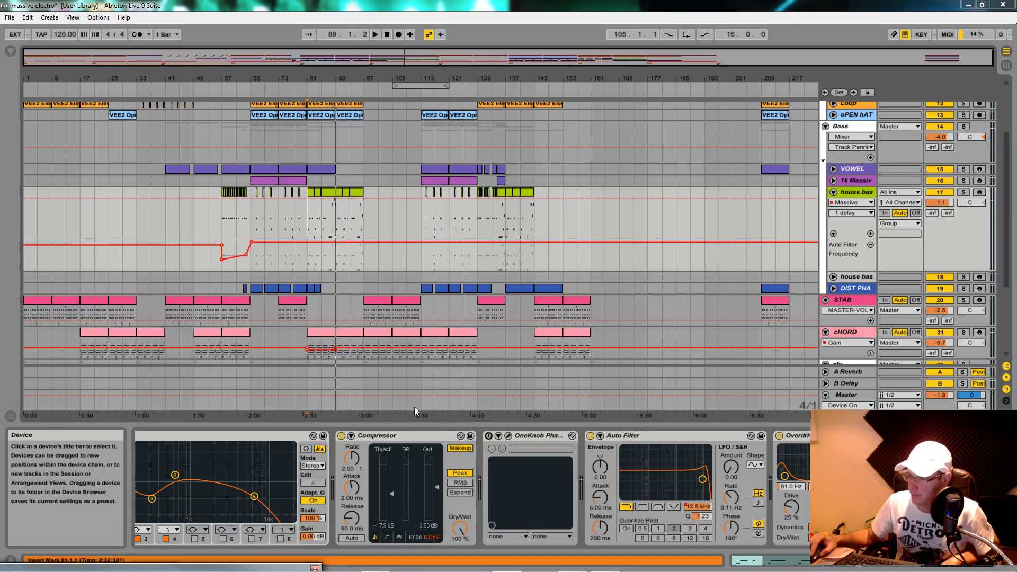
# Select the OneKnob Phaser, show the Auto Filter Frequency automation, then briefly reopen and close Massive
pyautogui.click(508, 435)
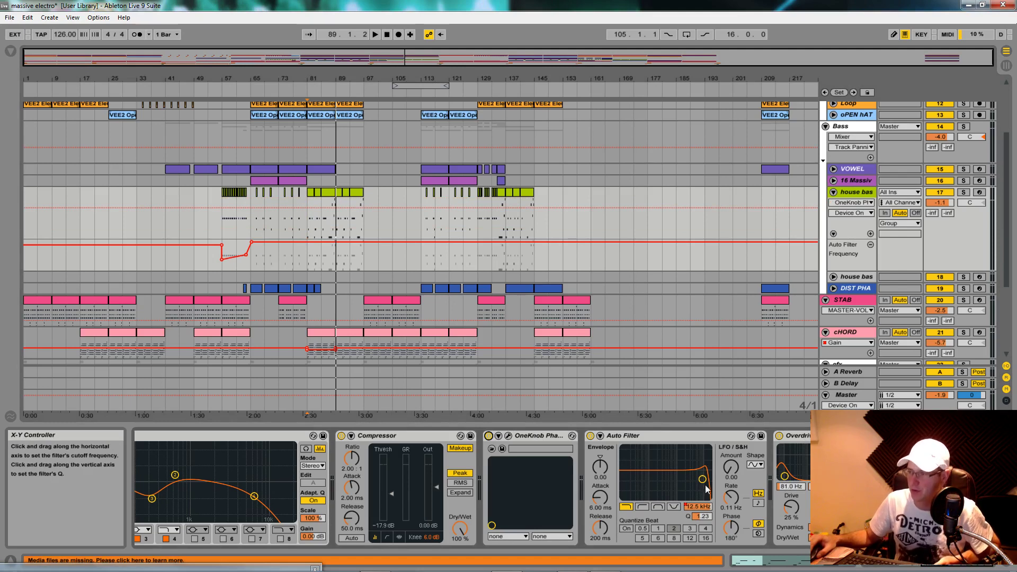
pyautogui.click(698, 508)
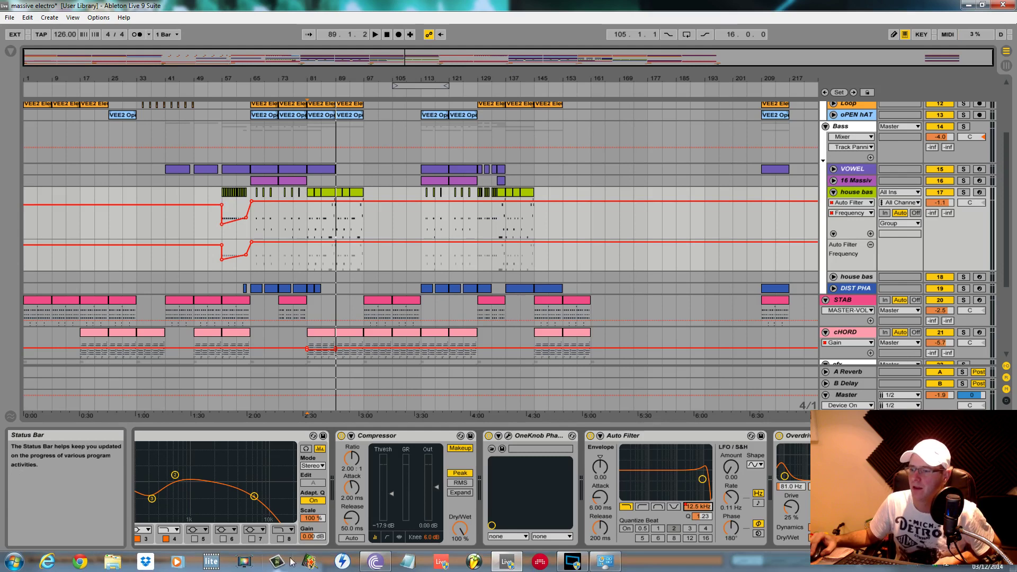
pyautogui.hotkey('ctrl', 'alt', 'p')
pyautogui.moveTo(642, 192); pyautogui.dragTo(696, 95)
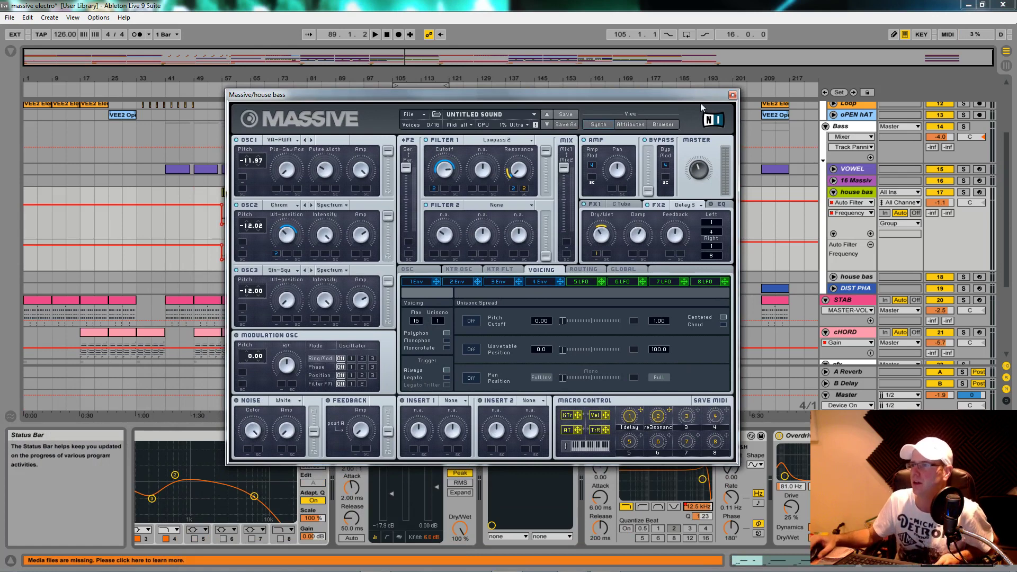
pyautogui.moveTo(496, 96); pyautogui.dragTo(514, 85)
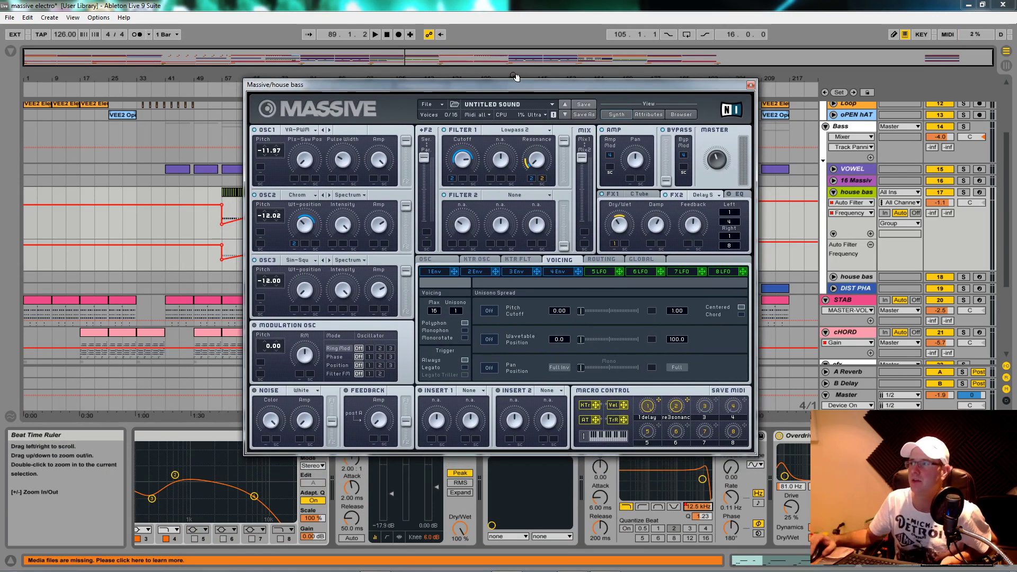
pyautogui.moveTo(516, 86); pyautogui.dragTo(492, 81)
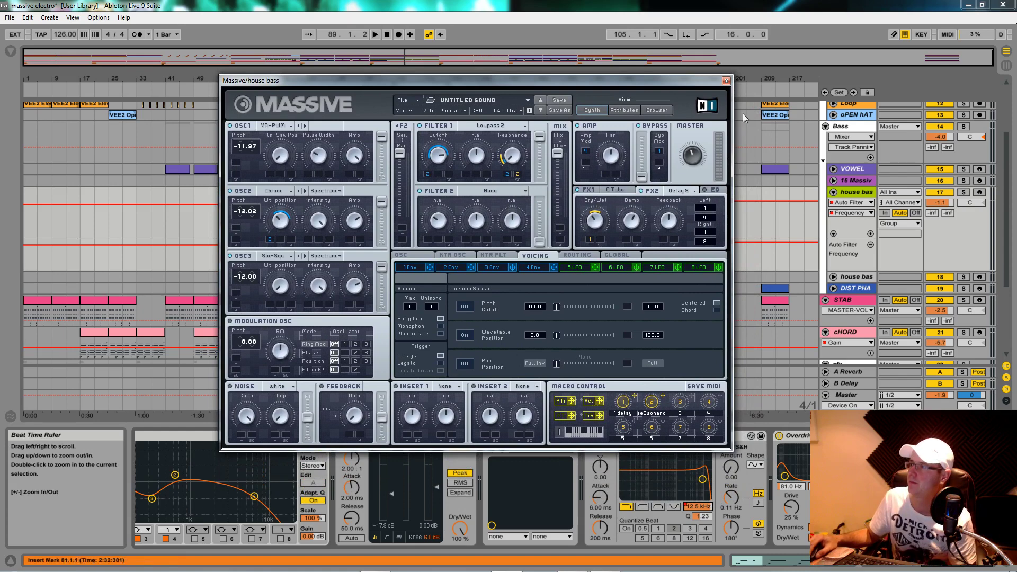
pyautogui.click(726, 81)
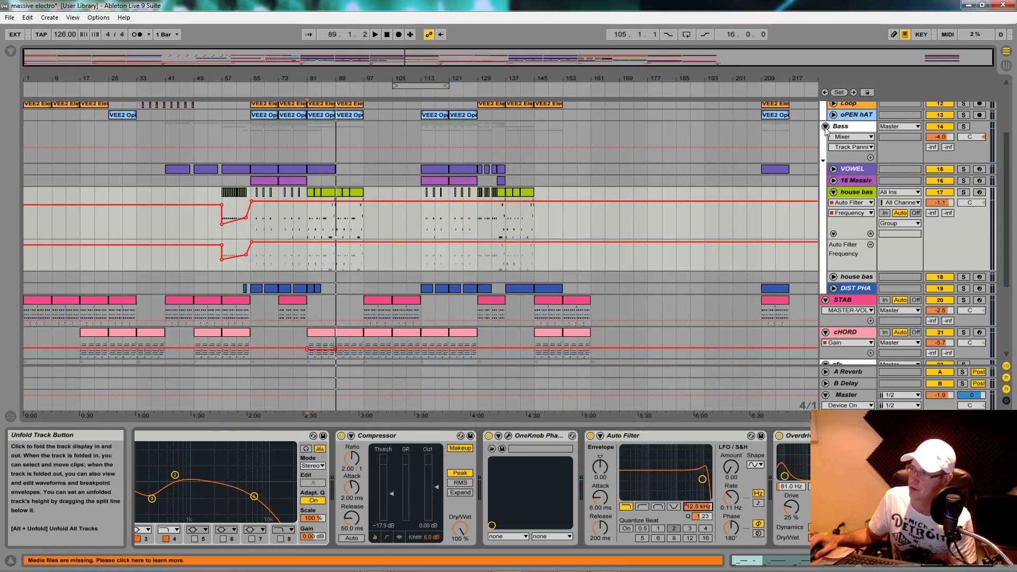
# Collapse the Bass group and insert a new audio track, 26 Audio, below the impact track
pyautogui.click(825, 127)
pyautogui.scroll(4, 844, 215)
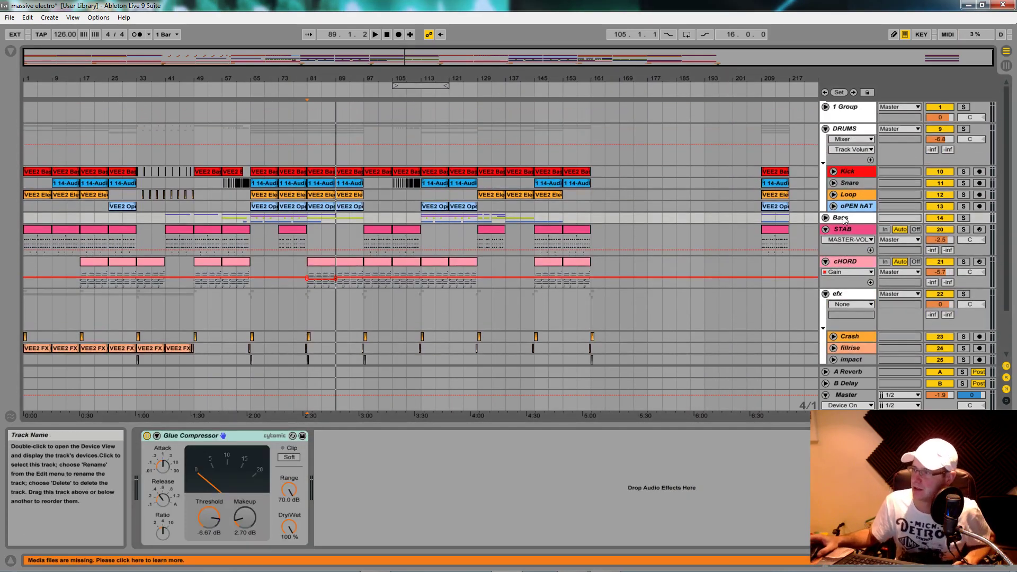
pyautogui.hotkey('ctrl', 't')
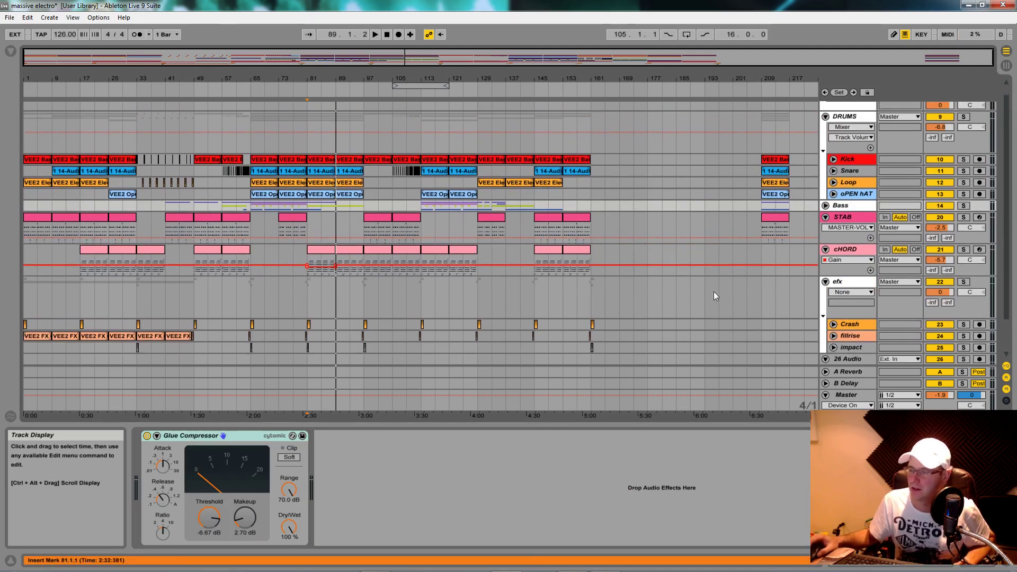